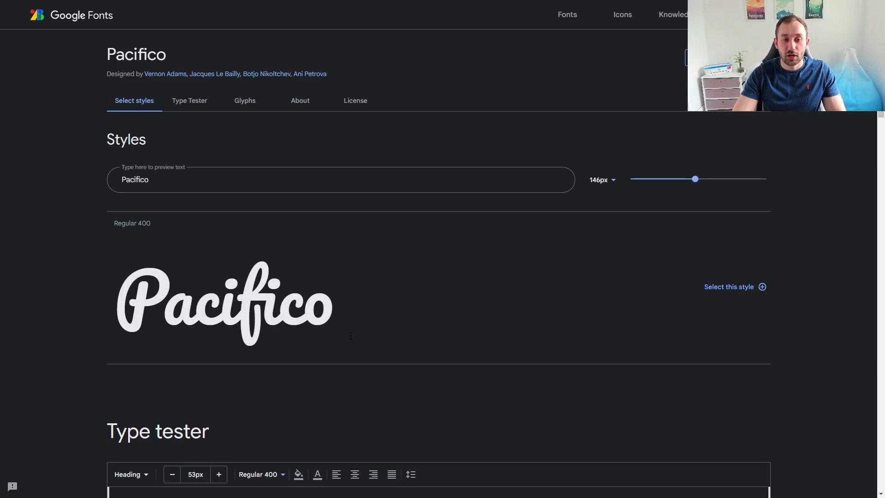
scroll(350, 336, down, 1)
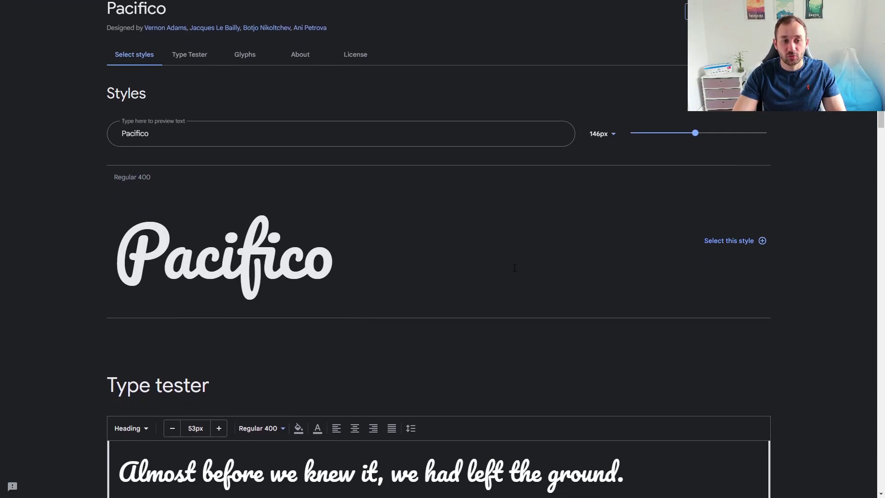
scroll(438, 379, up, 1)
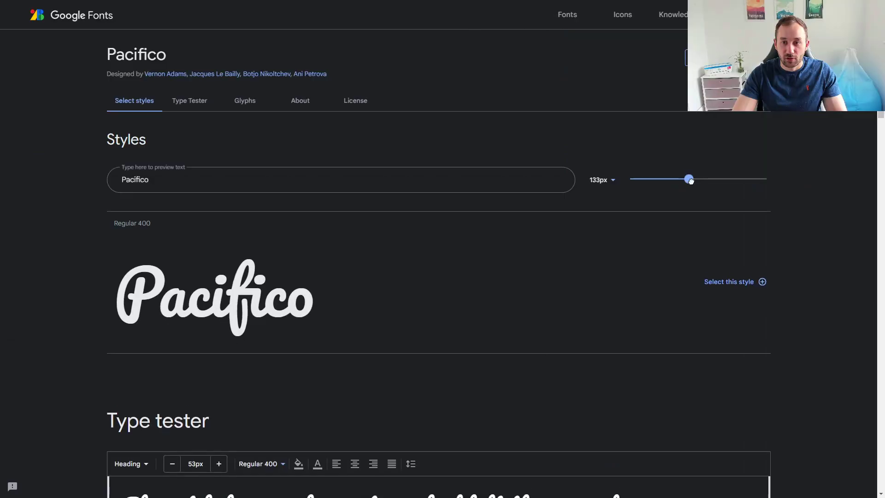
Preview Pacifico with 'Best Mom' at about 51px and download the Pacifico family
drag(581, 287, 591, 287)
drag(701, 180, 711, 181)
double_click(271, 179)
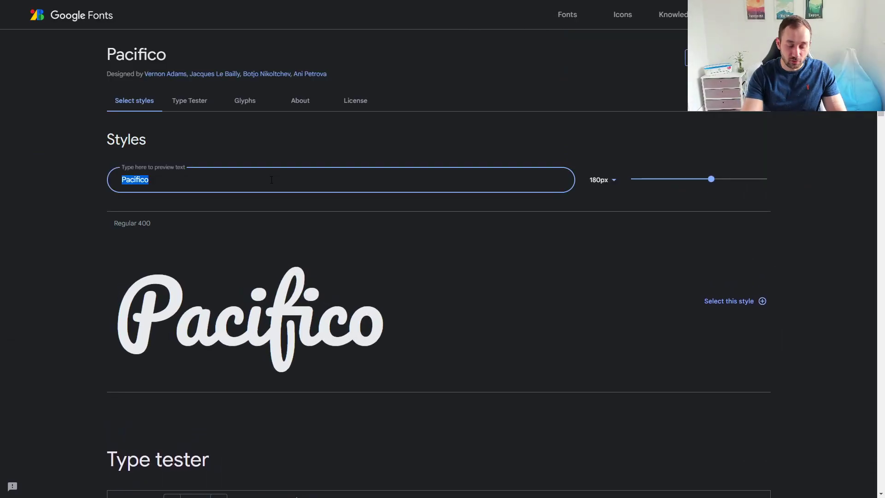
text(Vintage)
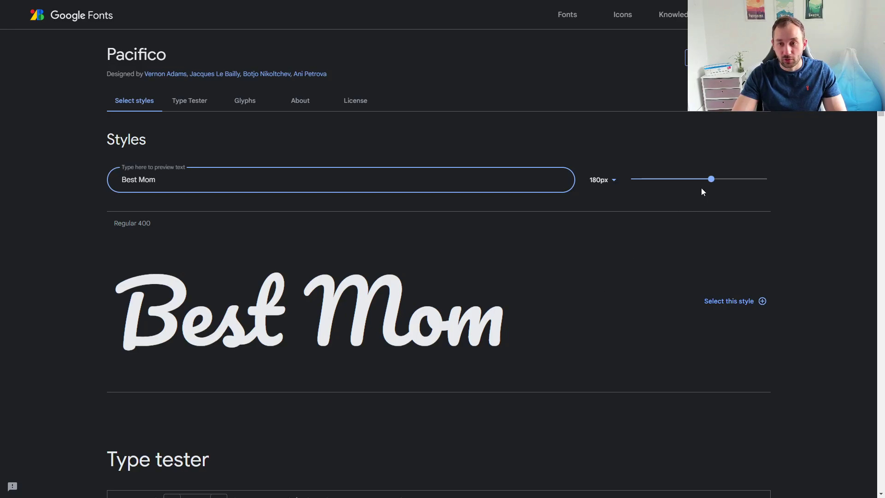
drag(711, 179, 695, 180)
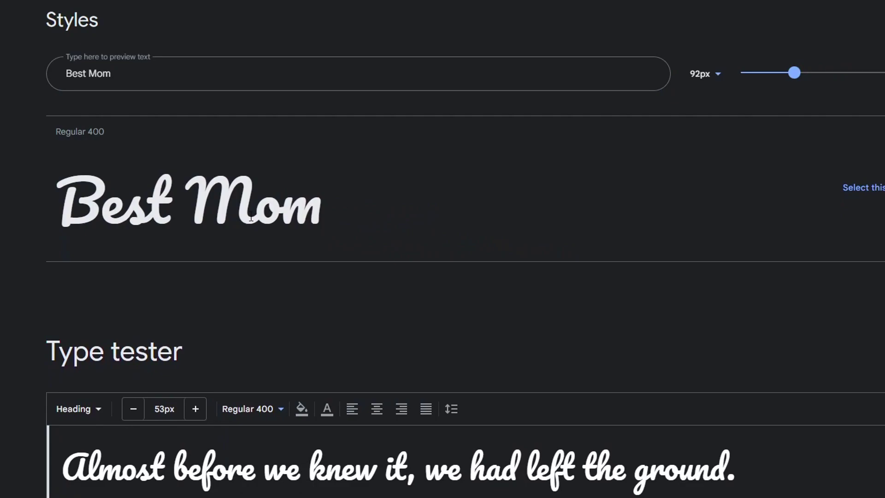
drag(796, 72, 768, 72)
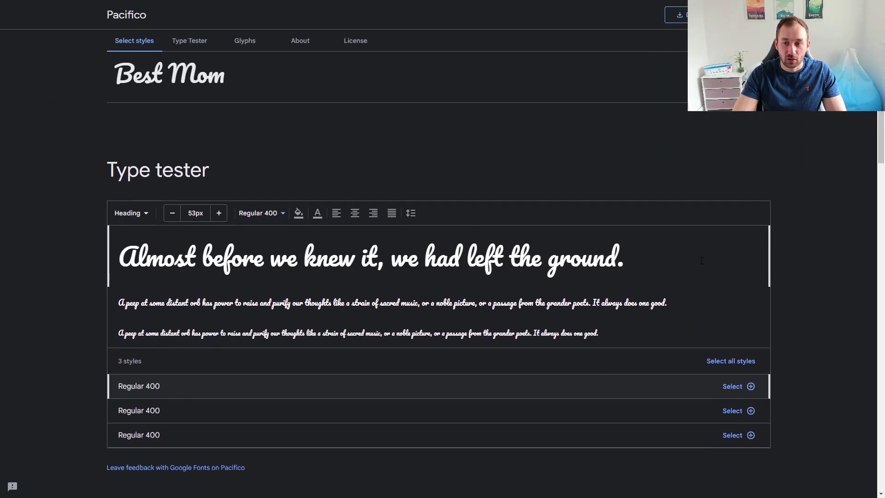
scroll(829, 284, down, 4)
scroll(829, 284, down, 2)
scroll(830, 284, up, 8)
scroll(854, 195, up, 3)
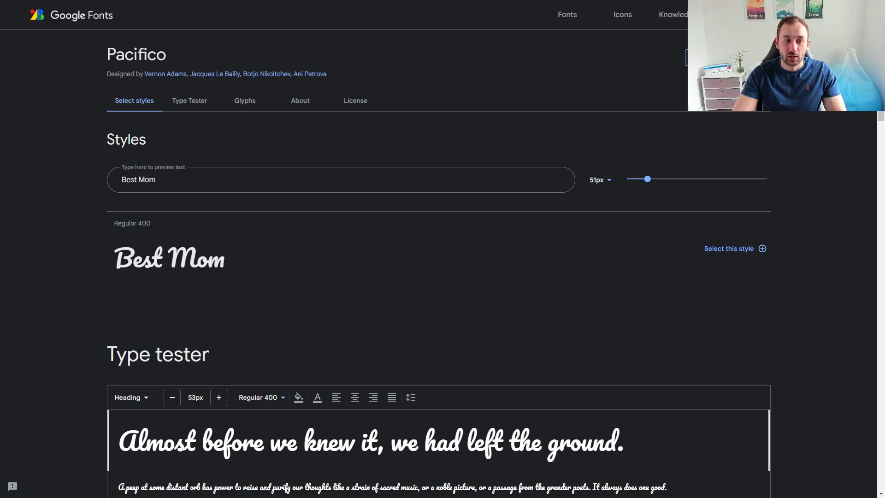
click(688, 58)
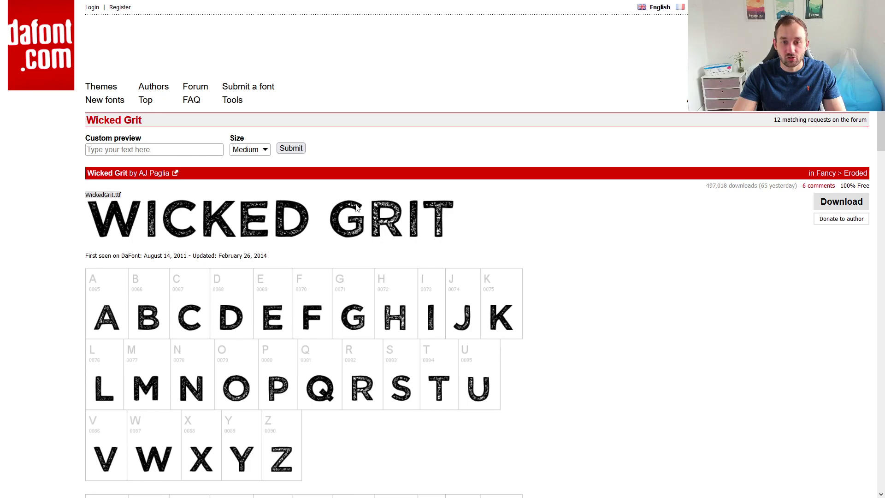
scroll(428, 290, down, 2)
scroll(412, 346, down, 4)
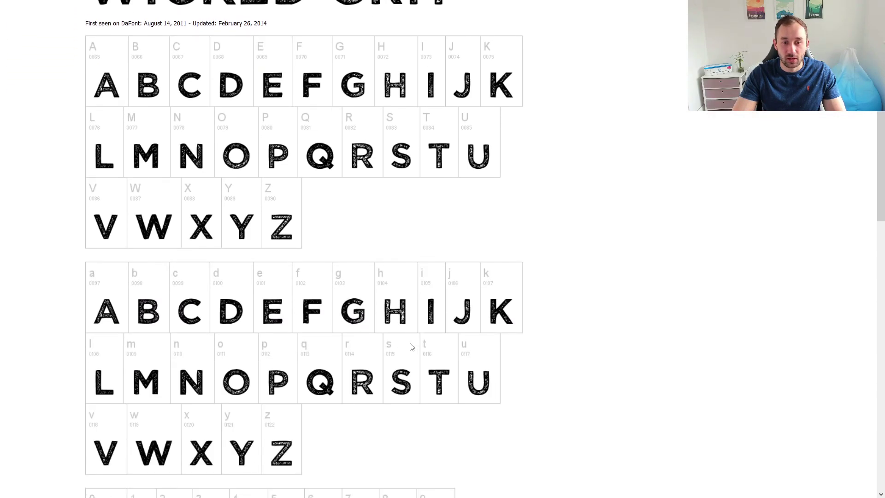
scroll(411, 345, down, 4)
scroll(412, 346, down, 1)
scroll(411, 345, up, 8)
scroll(422, 351, up, 4)
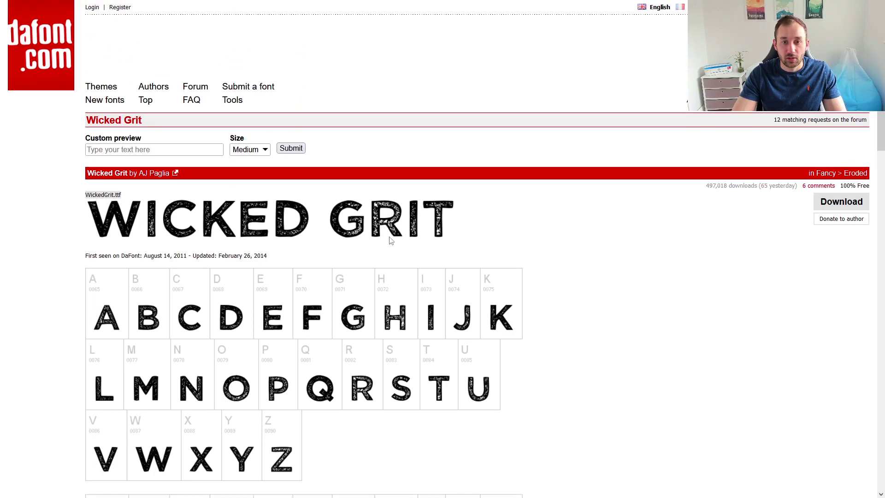
click(147, 150)
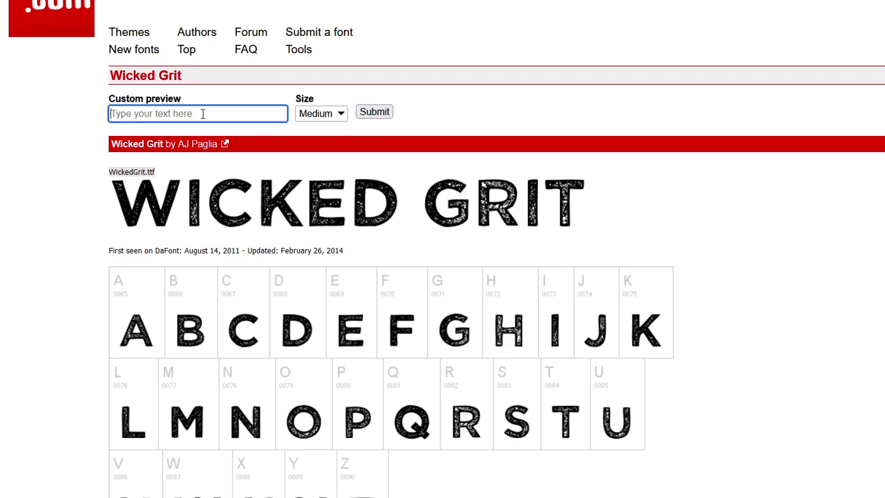
text(DOG MOM)
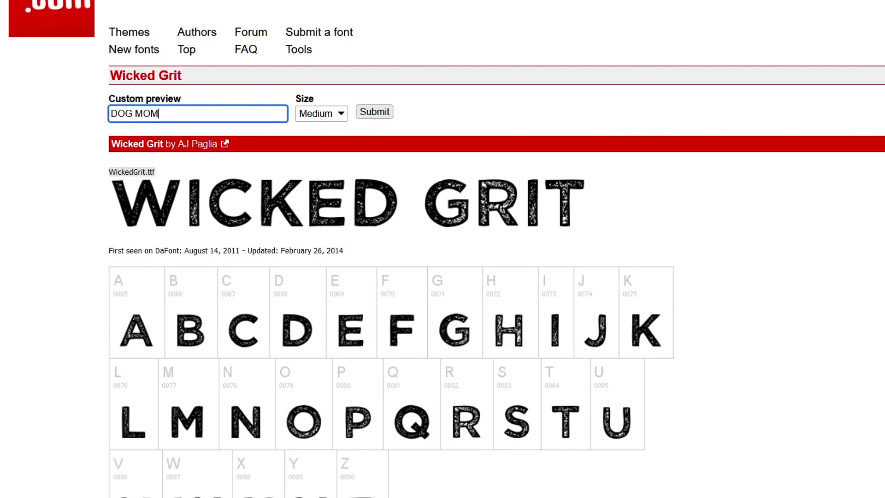
Preview Wicked Grit as 'DOG MOM' at Large size, then as 'BEEKEEPING'
click(374, 112)
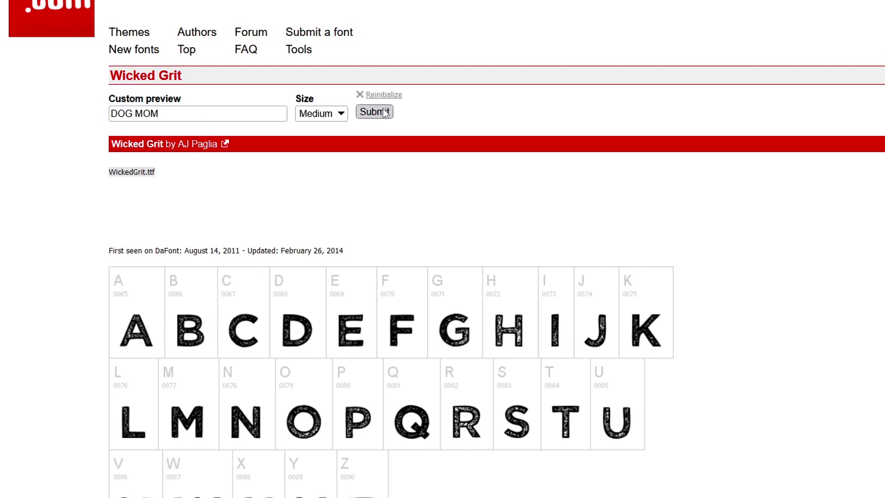
click(321, 114)
click(312, 181)
click(374, 112)
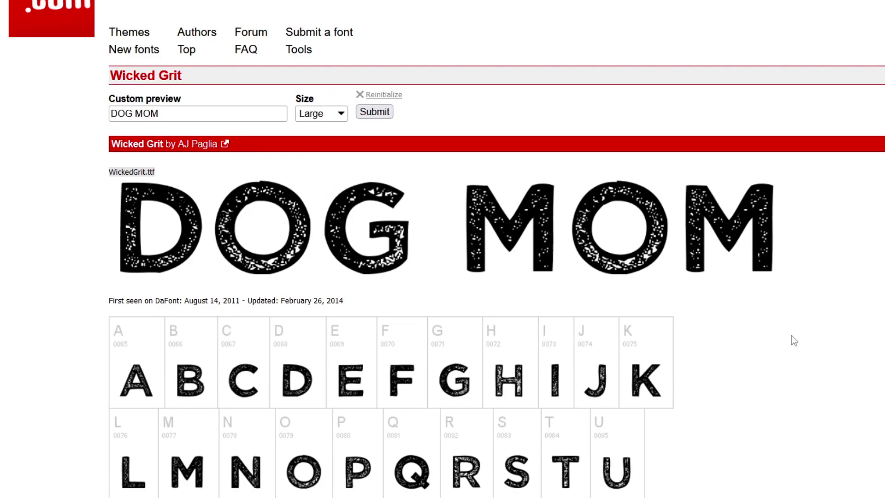
scroll(794, 341, down, 3)
scroll(619, 310, down, 3)
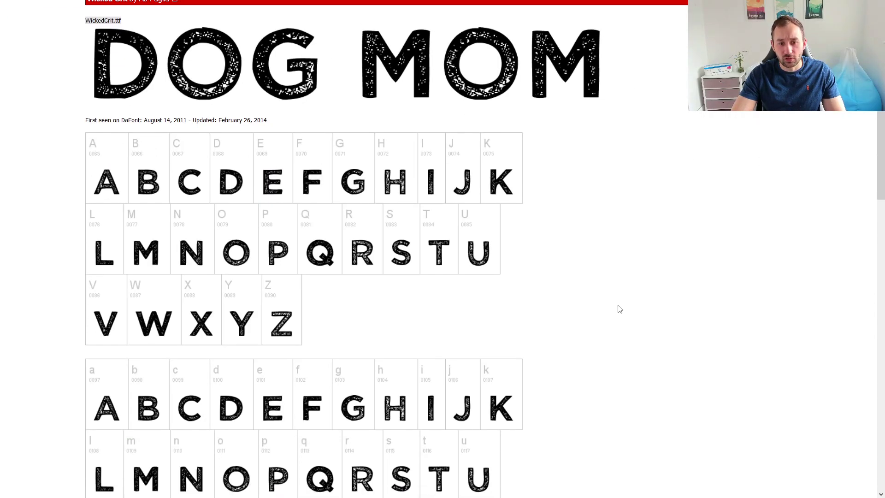
scroll(619, 309, up, 3)
scroll(619, 310, up, 3)
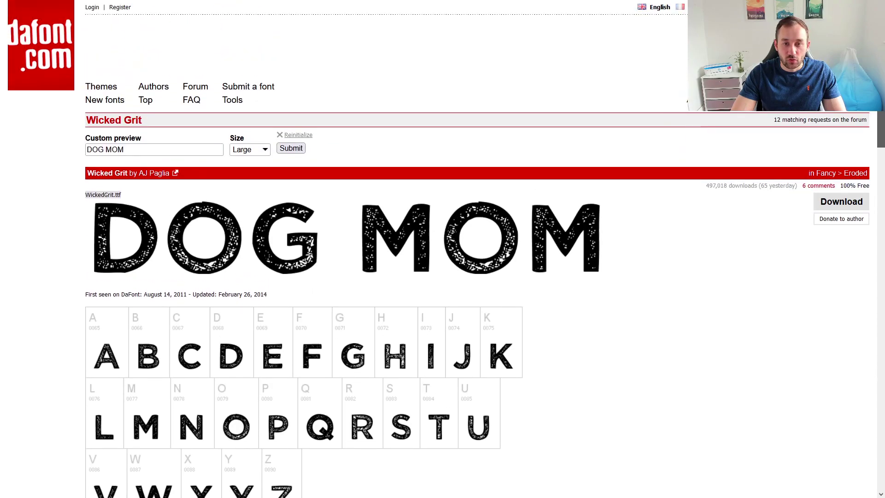
triple_click(153, 149)
text(BEEKEEPING)
click(291, 148)
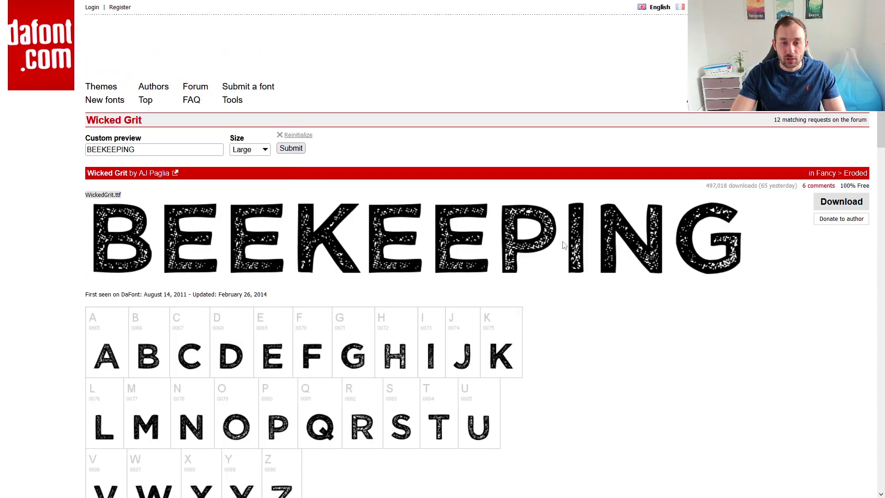
scroll(655, 283, down, 2)
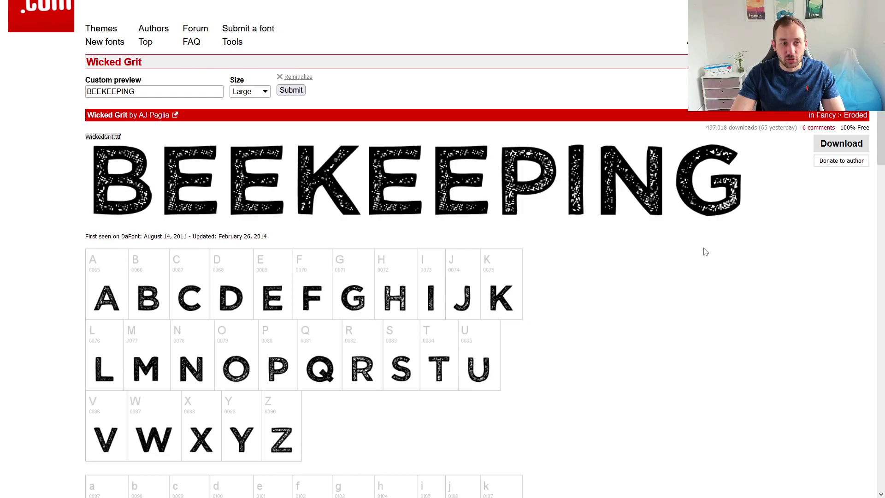
scroll(705, 252, down, 3)
scroll(704, 251, up, 3)
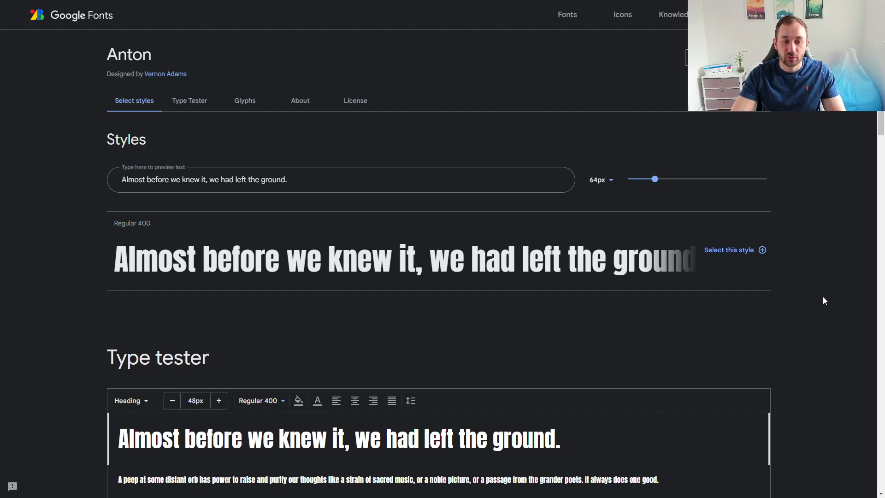
scroll(823, 297, down, 1)
scroll(831, 300, down, 1)
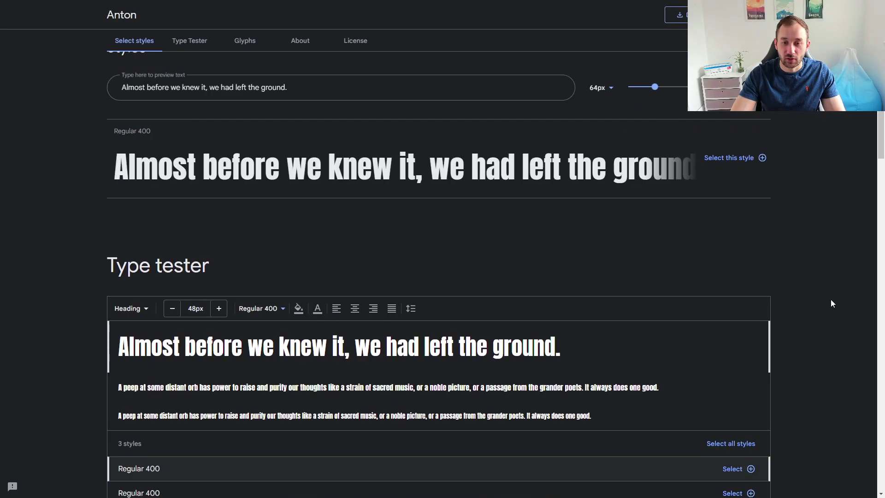
scroll(826, 301, up, 3)
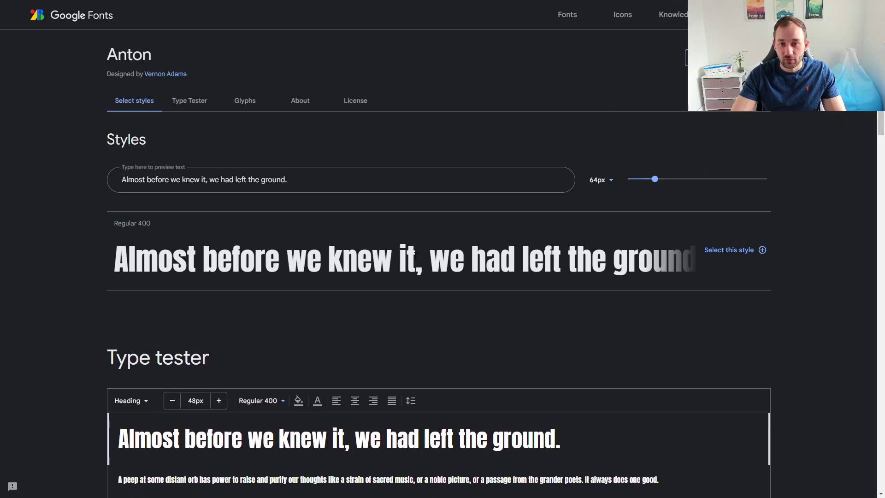
Replace the Anton sample sentence and enlarge the preview to about 241px
drag(655, 180, 675, 180)
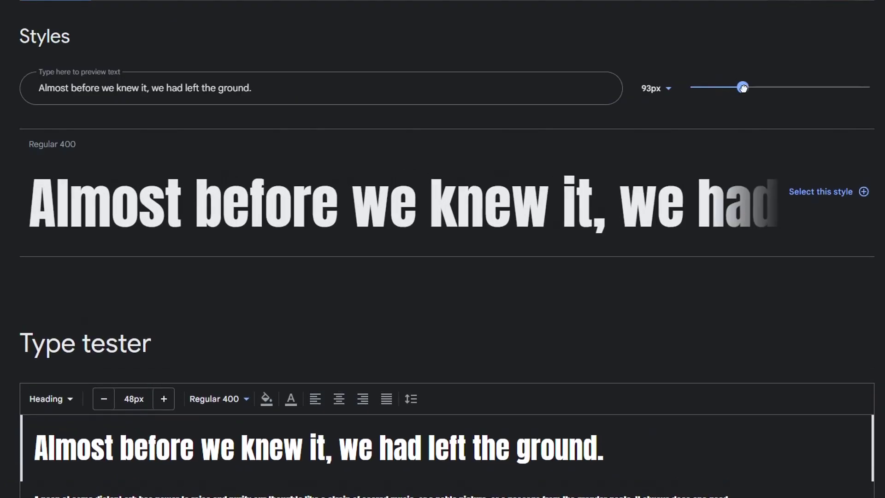
click(327, 95)
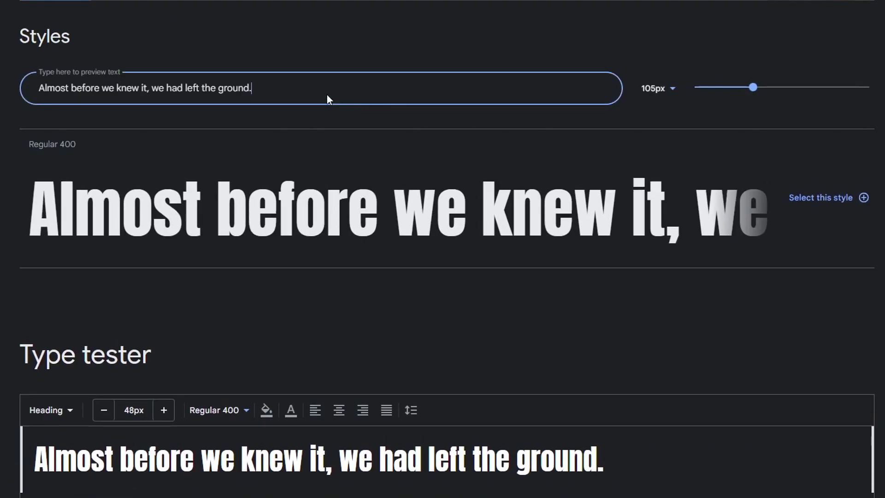
key(ctrl+a)
text(FISHING)
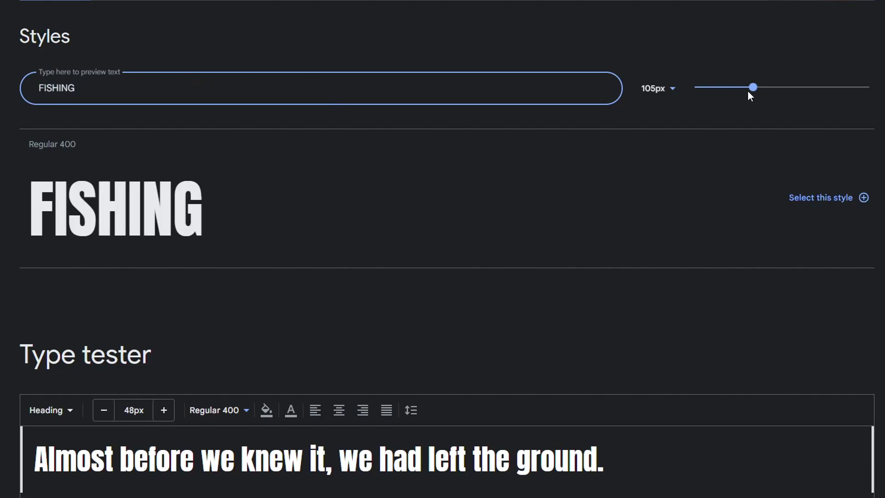
drag(754, 88, 820, 88)
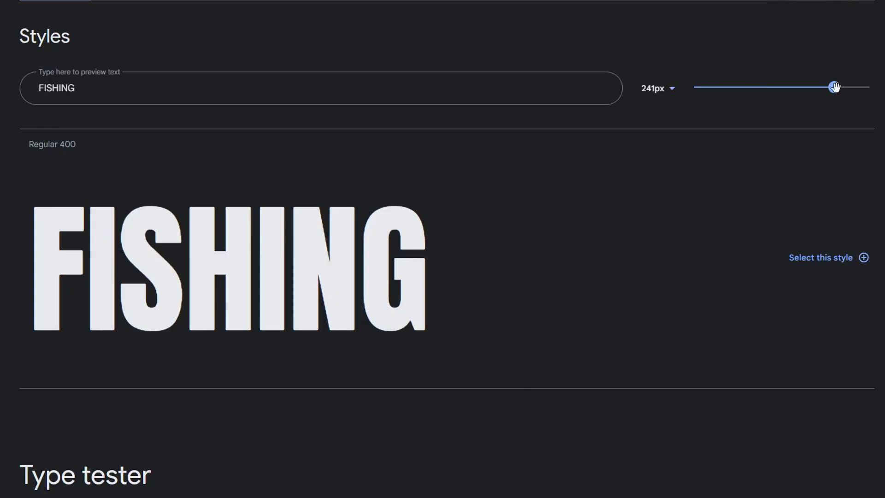
Edit the word FISHING and shrink 'BEST FISHING DAD' toward 149px
click(121, 85)
double_click(121, 85)
text(BEST)
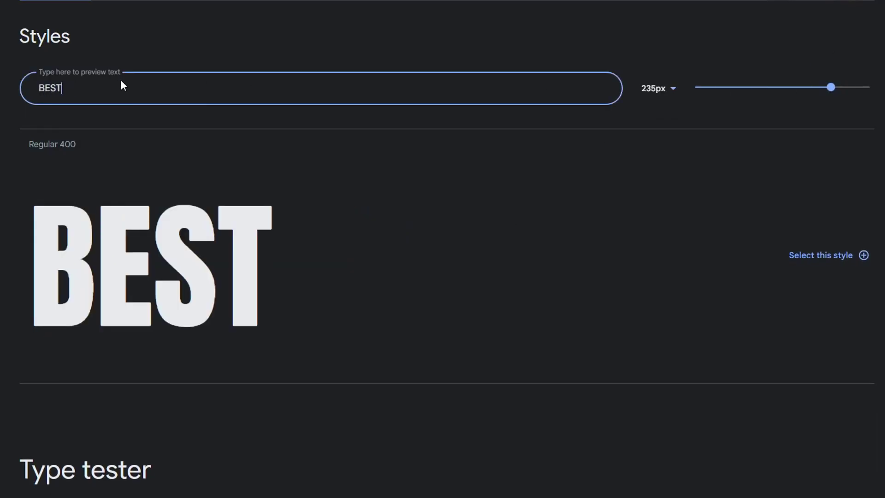
text( FISHING)
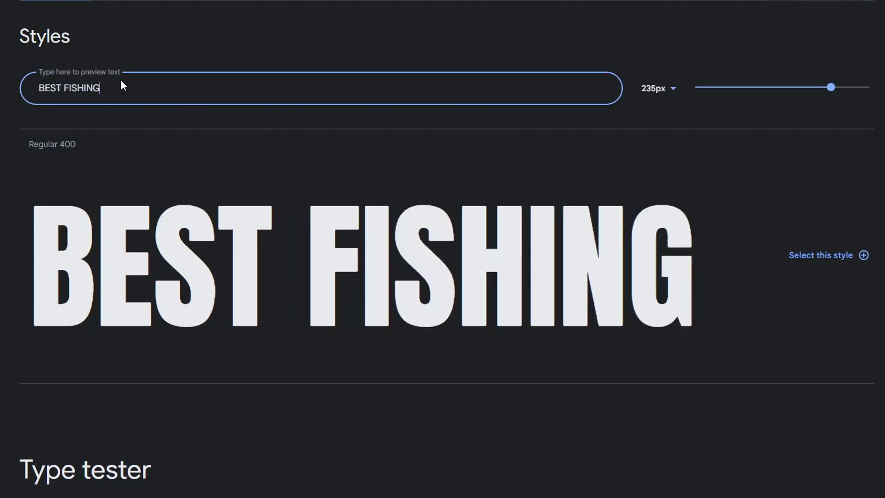
text( DAD)
drag(830, 87, 791, 88)
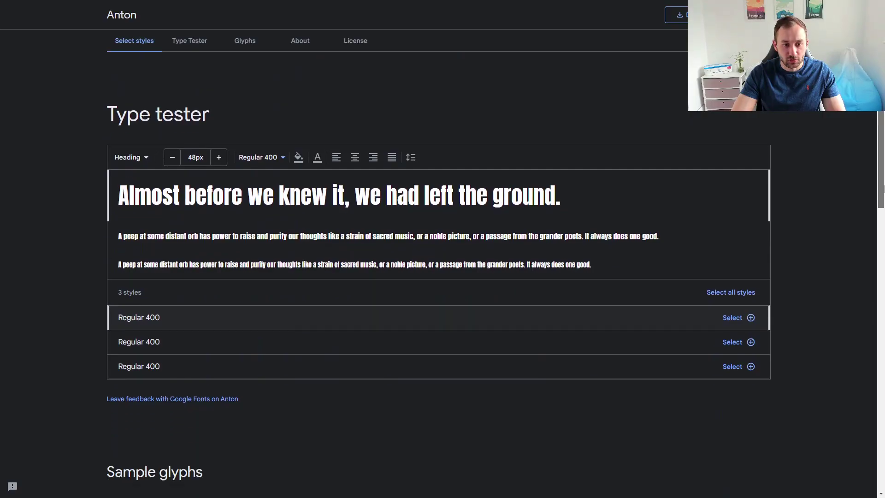
scroll(442, 276, down, 3)
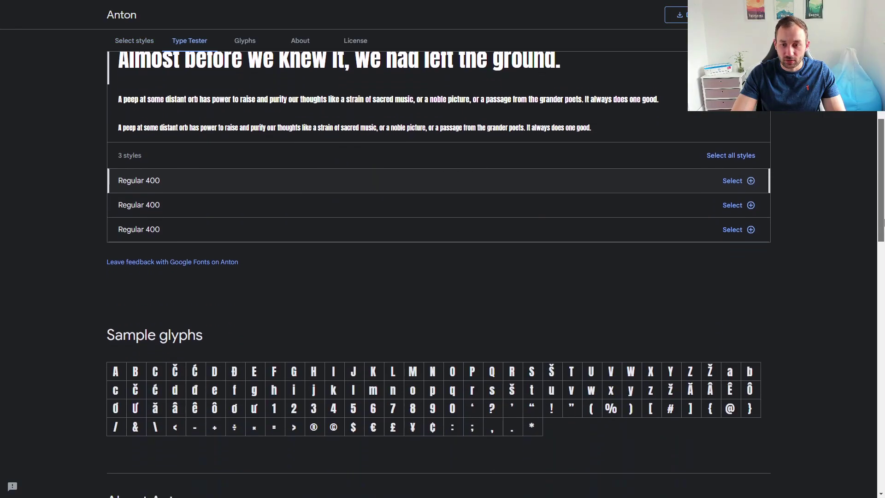
scroll(443, 276, up, 5)
scroll(442, 277, up, 3)
scroll(443, 277, up, 4)
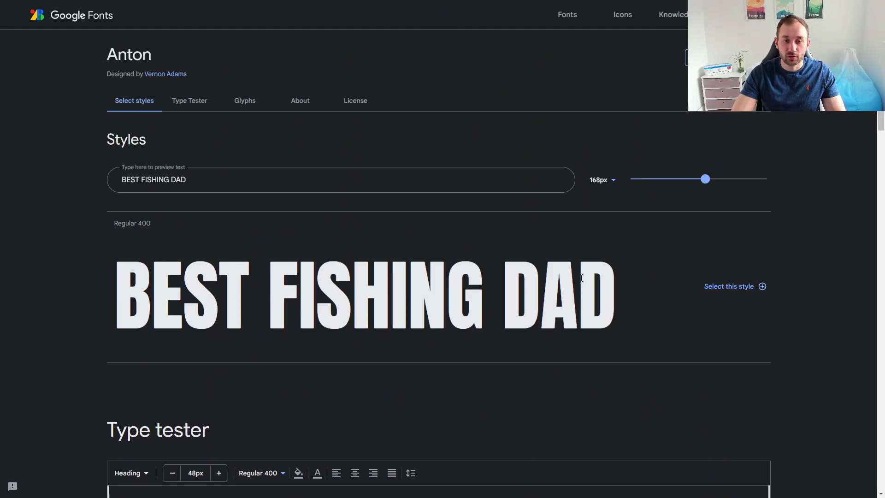
drag(705, 180, 700, 179)
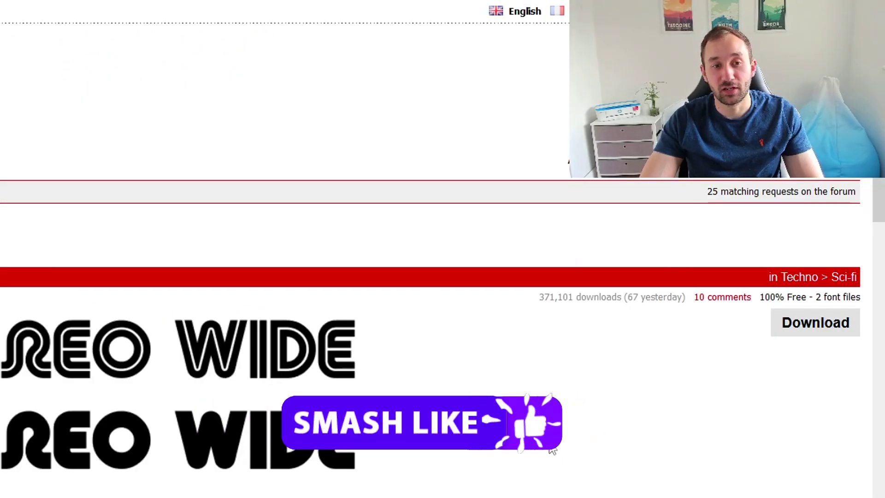
scroll(562, 446, down, 2)
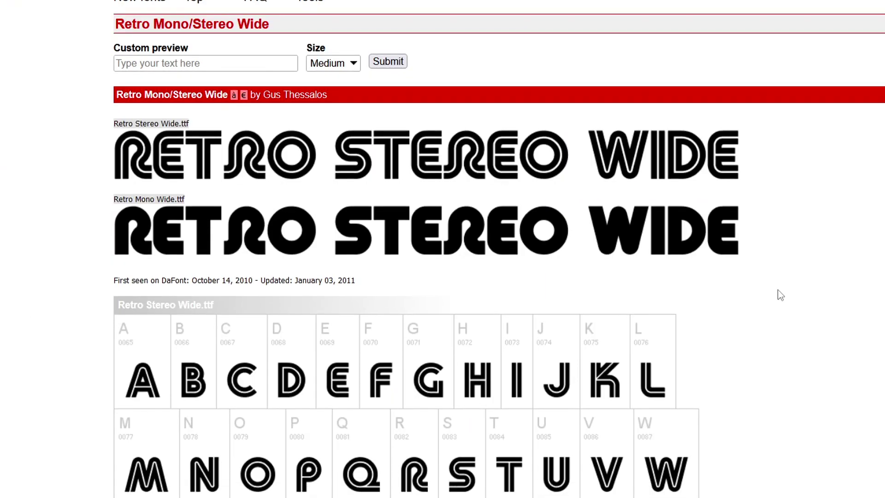
scroll(781, 295, down, 3)
scroll(780, 295, down, 2)
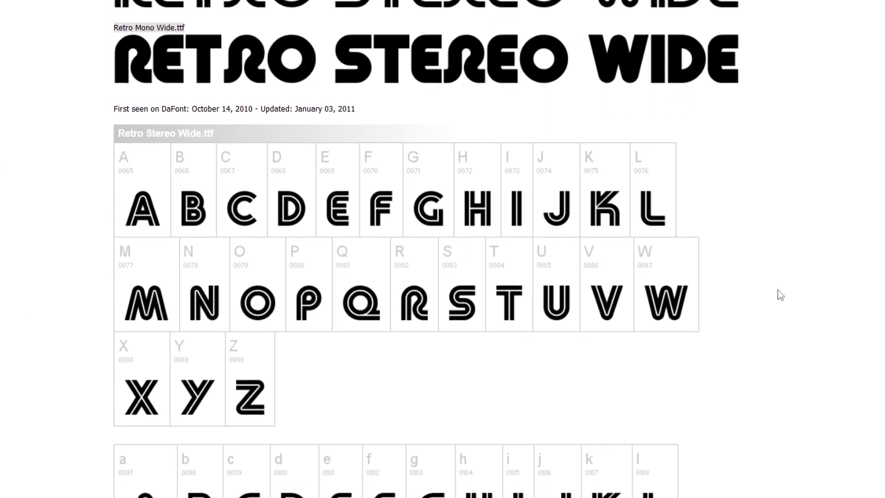
scroll(780, 295, down, 3)
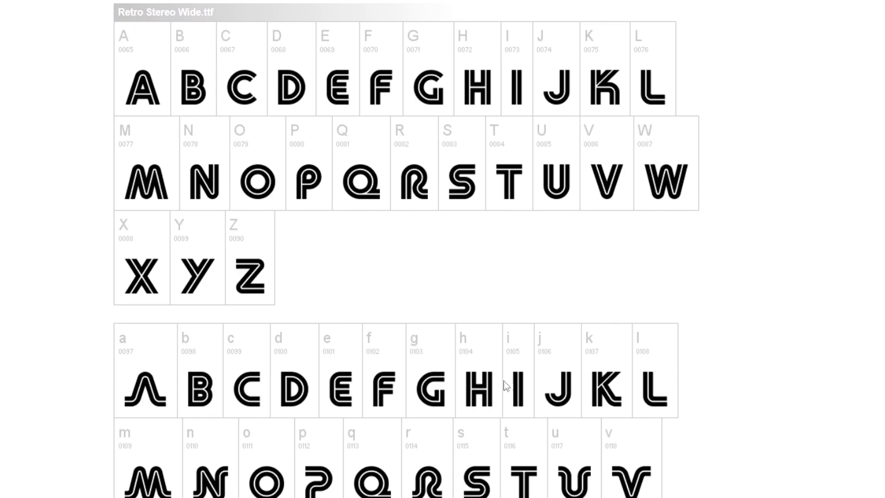
scroll(506, 385, up, 10)
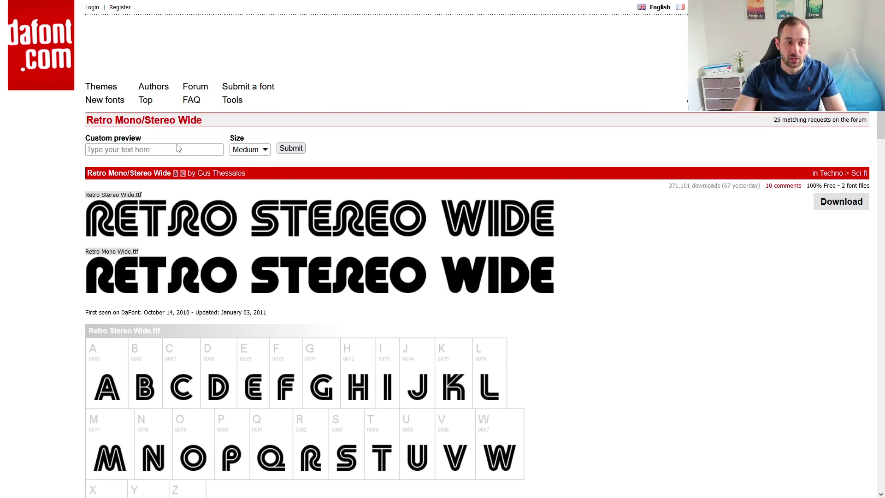
click(170, 149)
text(1982)
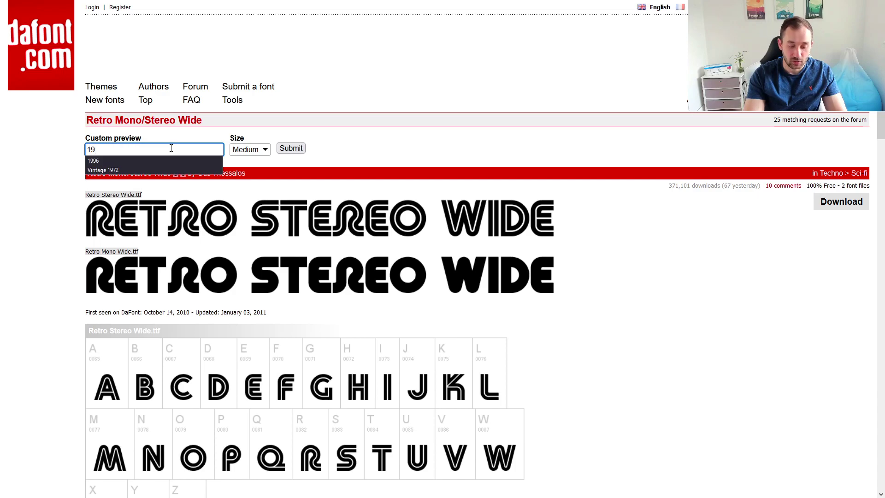
Show the Retro Mono/Stereo Wide '1982' preview at Large size
click(263, 149)
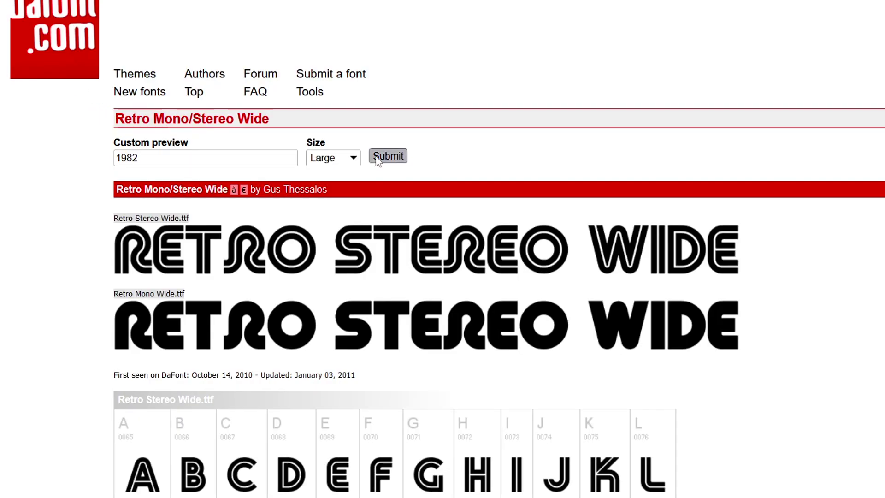
click(388, 157)
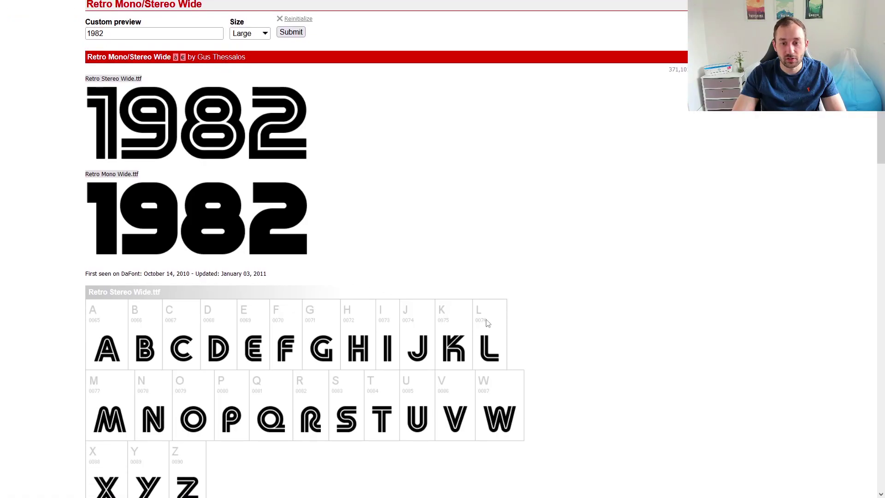
scroll(484, 362, down, 2)
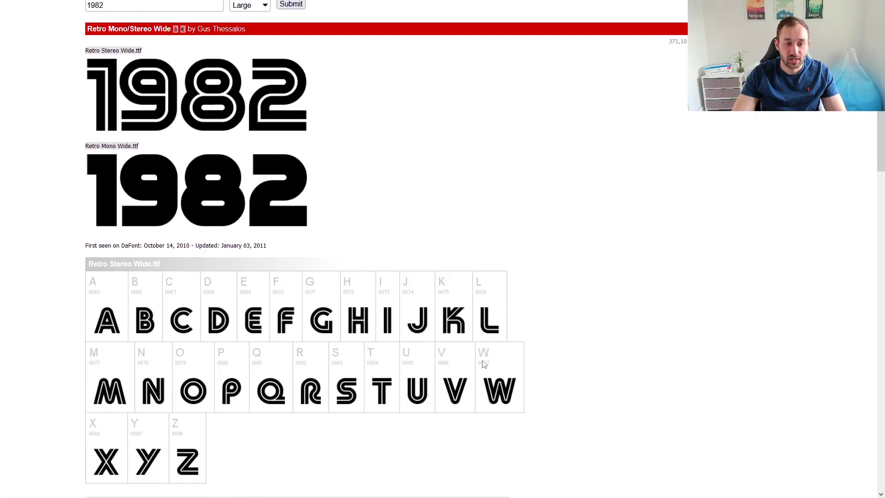
scroll(482, 383, down, 2)
scroll(484, 385, down, 3)
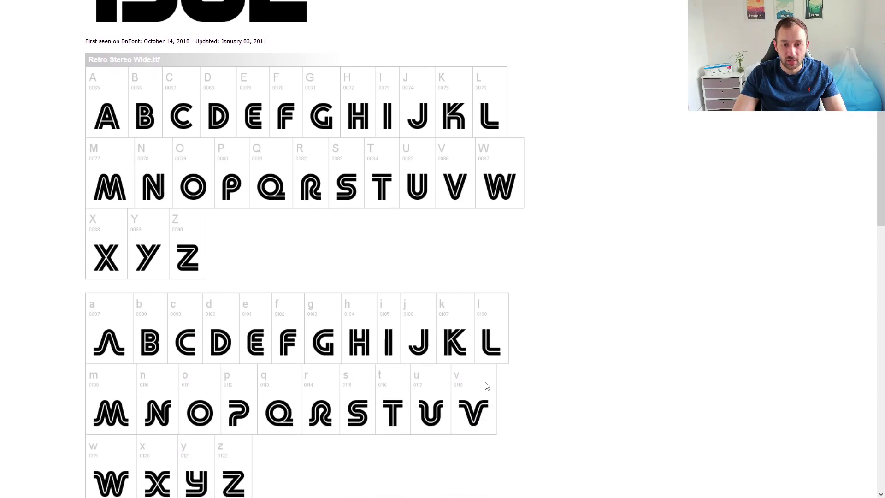
scroll(486, 387, down, 2)
scroll(488, 387, down, 2)
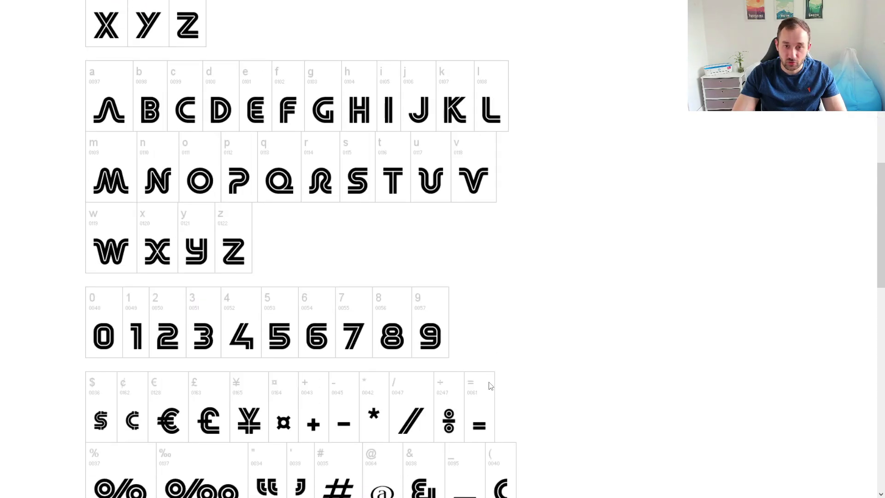
scroll(489, 386, down, 2)
mouse_move(880, 260)
mouse_down()
mouse_move(880, 333)
mouse_move(880, 121)
mouse_up()
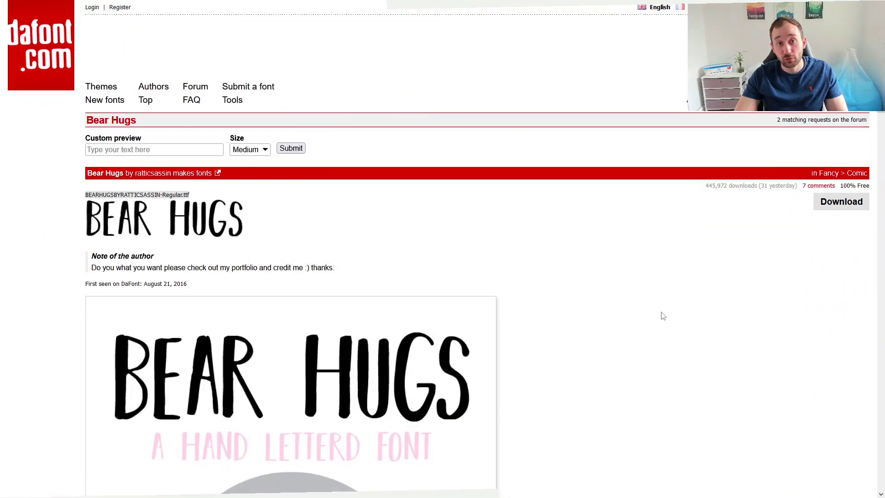
scroll(647, 356, down, 3)
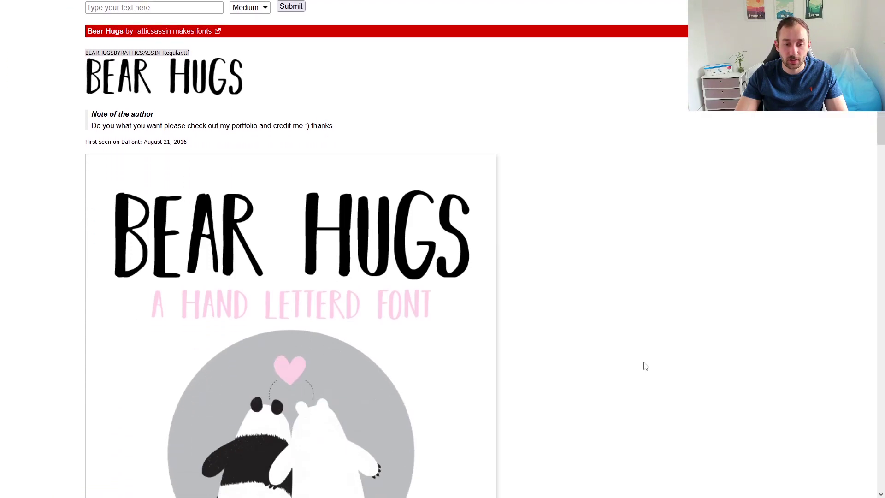
scroll(647, 361, down, 3)
scroll(623, 373, down, 3)
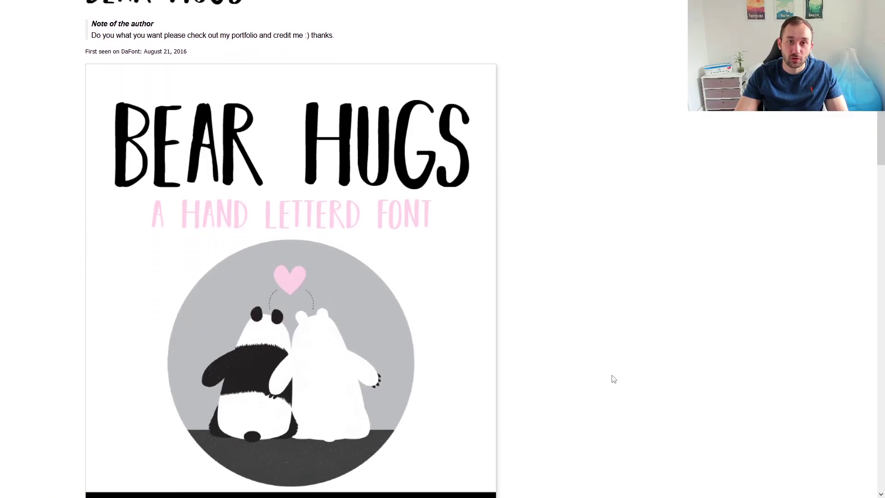
scroll(588, 388, down, 2)
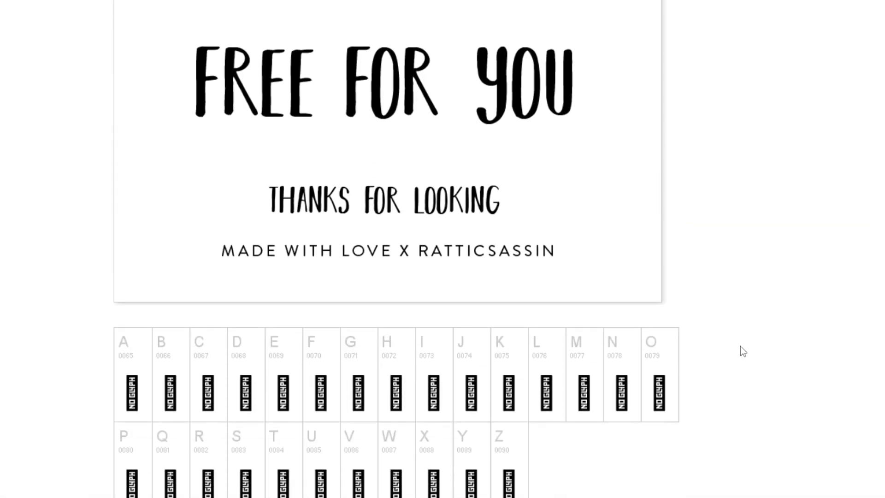
scroll(741, 347, down, 3)
scroll(740, 348, down, 2)
scroll(741, 348, up, 6)
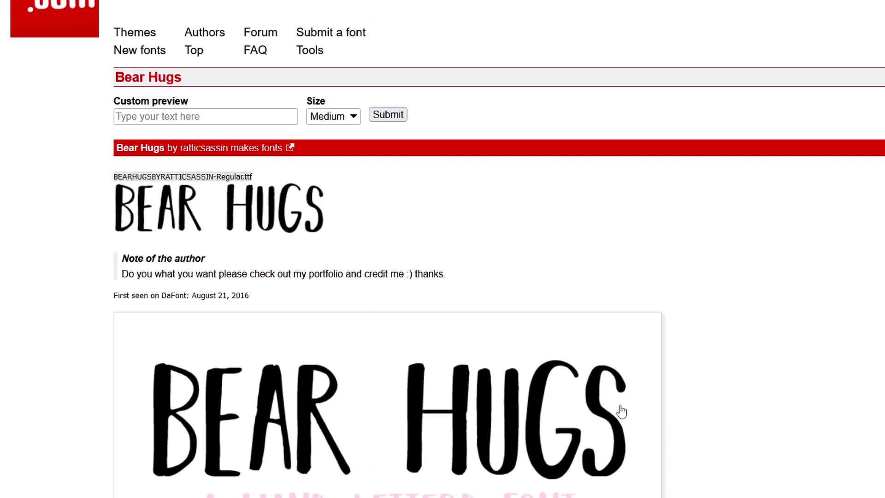
scroll(520, 274, down, 2)
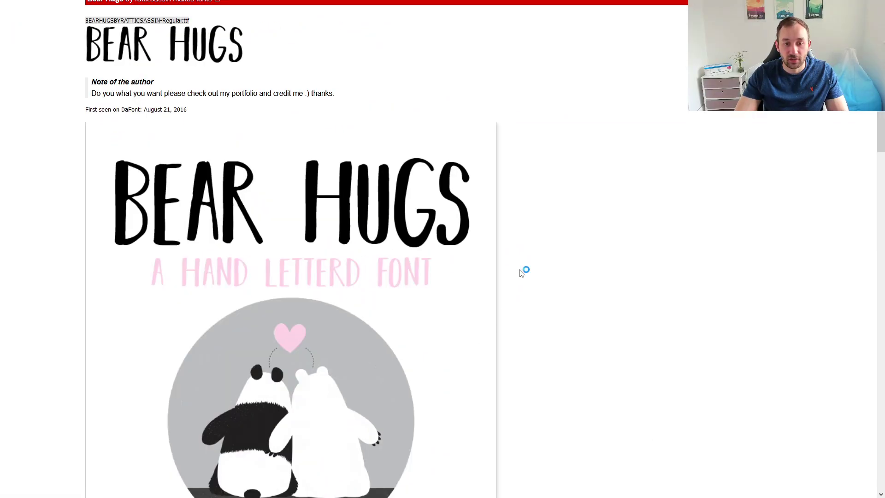
scroll(522, 274, down, 3)
scroll(522, 274, down, 3)
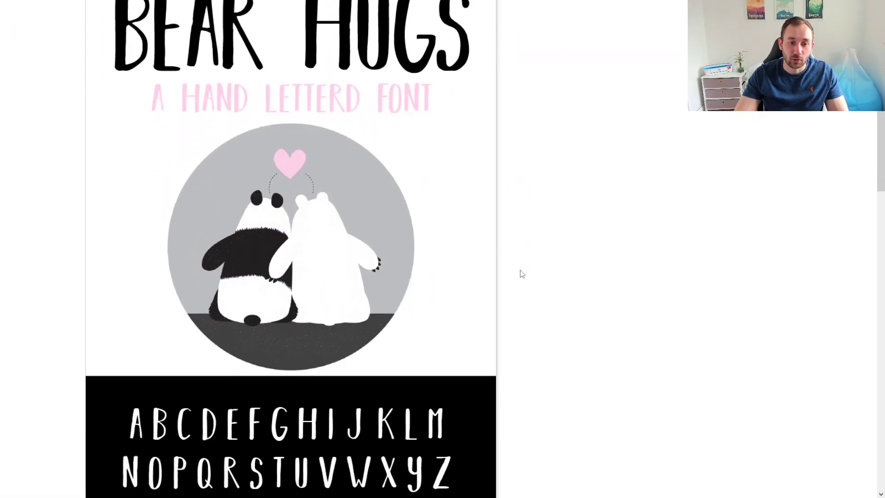
scroll(521, 274, down, 2)
scroll(533, 304, up, 8)
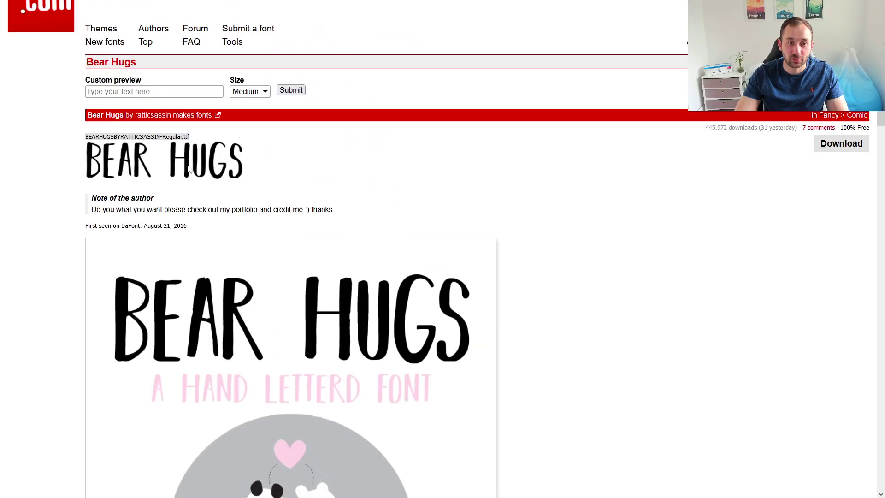
Start entering custom preview words on the Bear Hugs page
click(138, 93)
text(i lov)
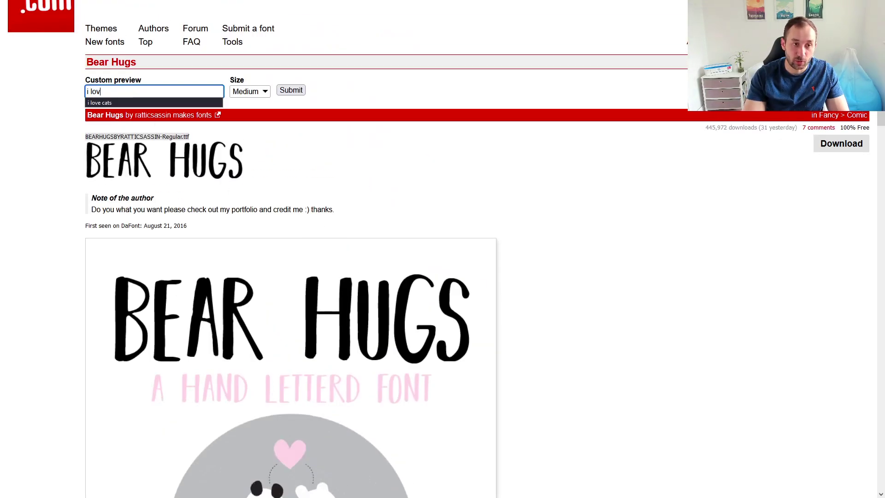
text(e cats)
Pick Large as the preview size for 'i love cats'
click(352, 121)
click(329, 199)
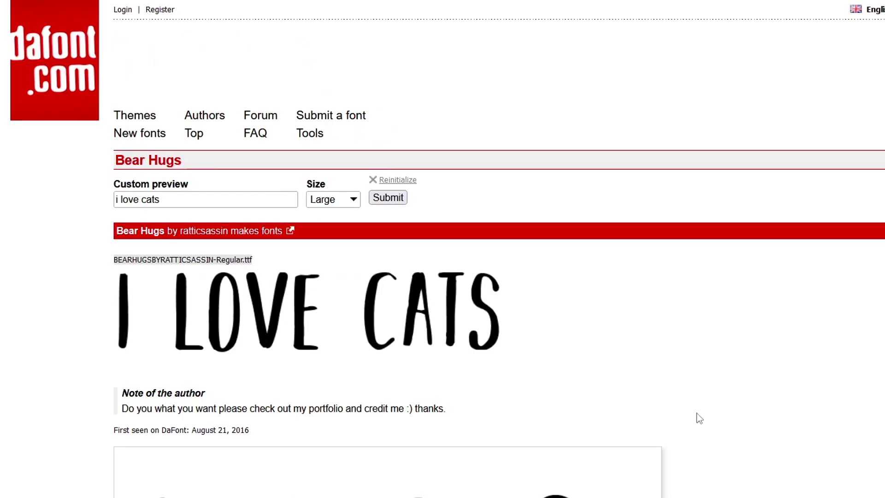
scroll(699, 420, down, 3)
scroll(698, 420, down, 2)
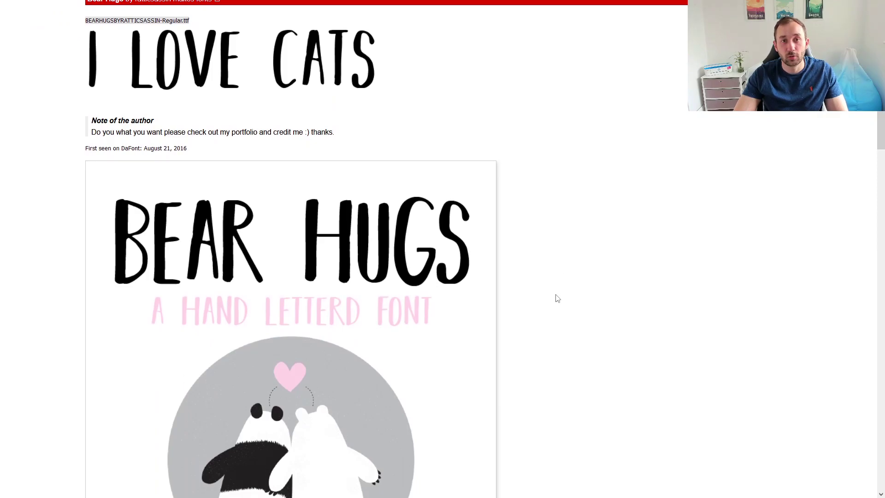
scroll(560, 296, up, 1)
scroll(538, 336, down, 1)
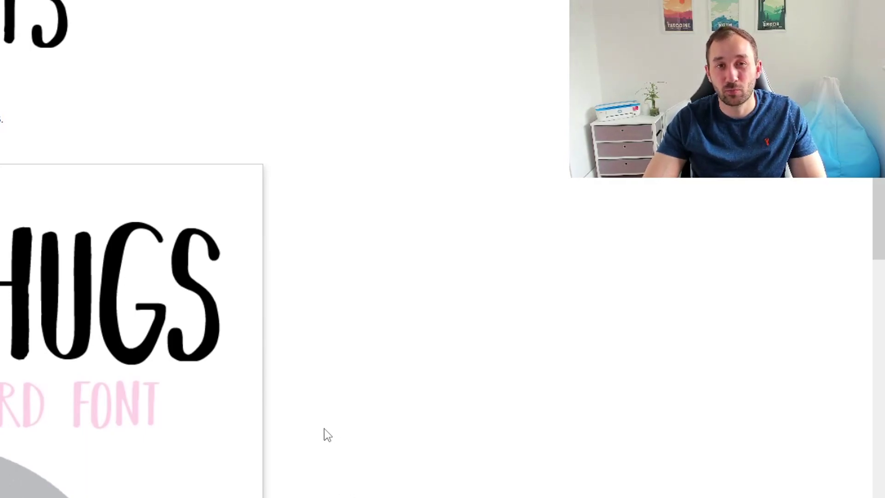
scroll(323, 417, down, 2)
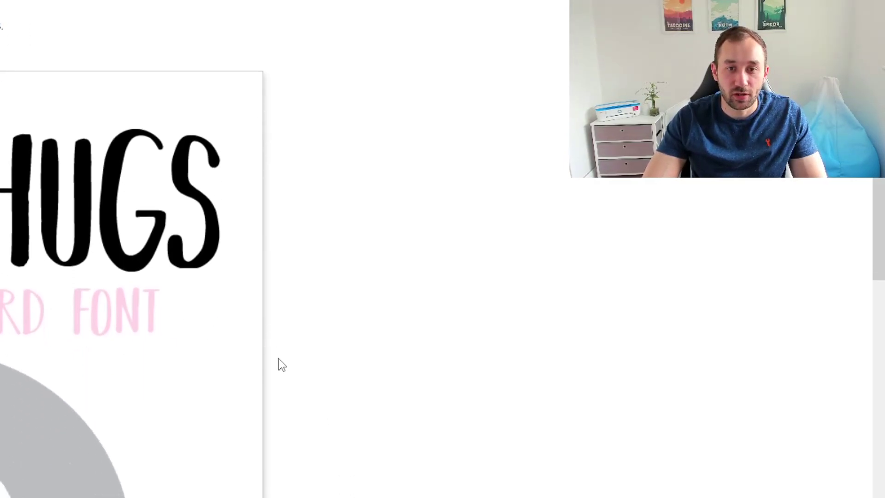
scroll(471, 404, down, 2)
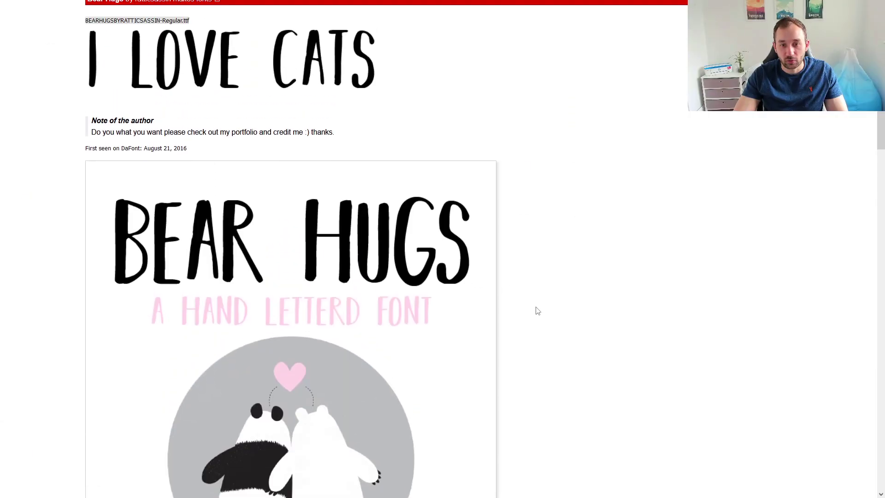
scroll(538, 311, up, 1)
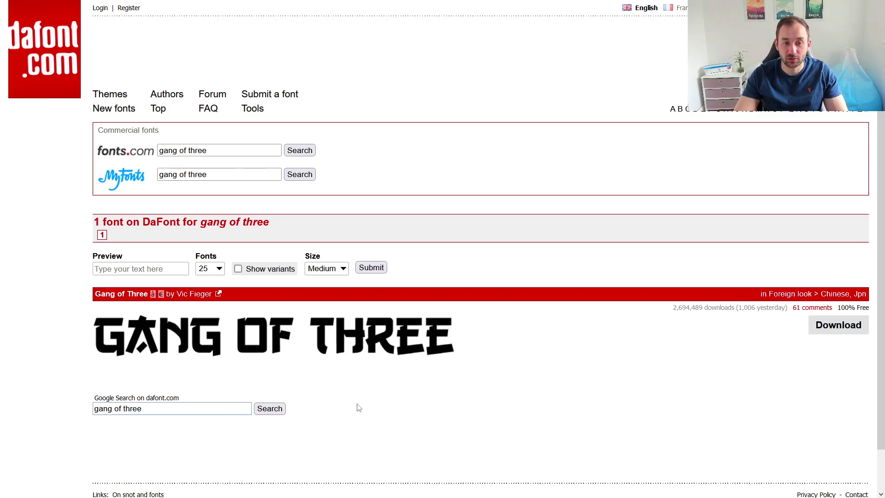
scroll(357, 395, down, 2)
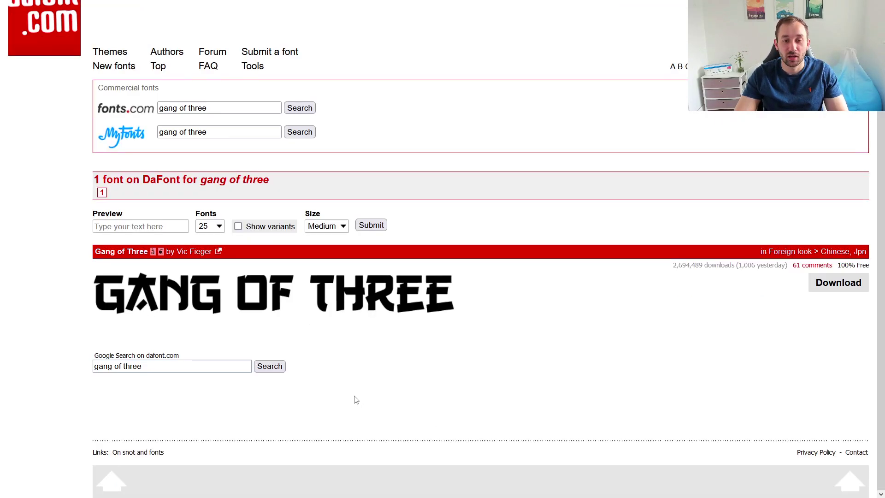
scroll(357, 396, up, 2)
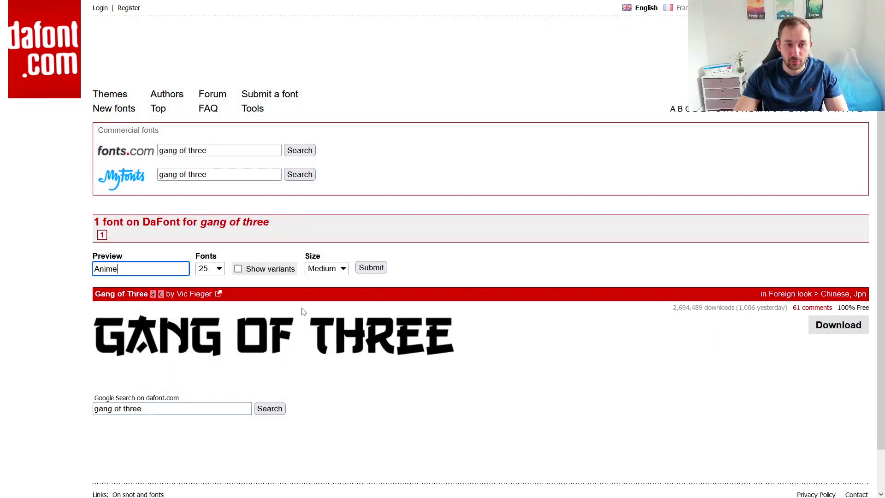
Open the Gang of Three page and preview 'Anime' at the largest size
click(325, 267)
click(125, 293)
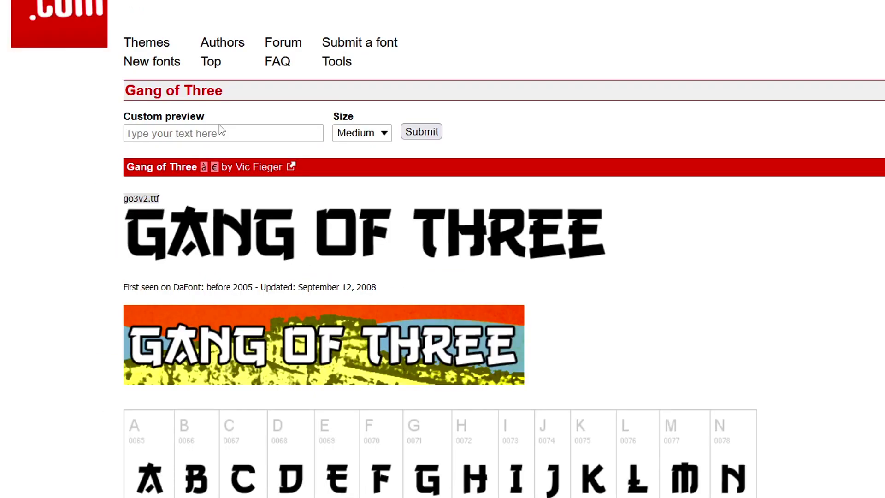
click(219, 132)
text(Anime)
click(373, 135)
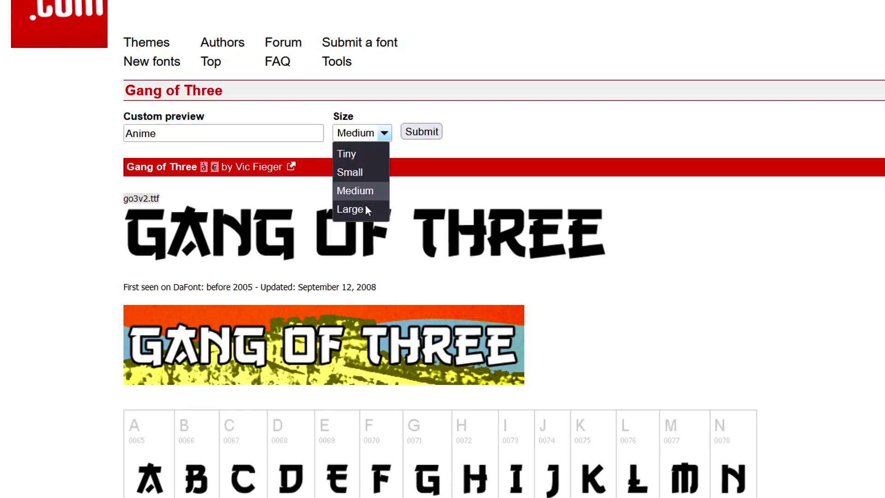
click(350, 209)
click(421, 132)
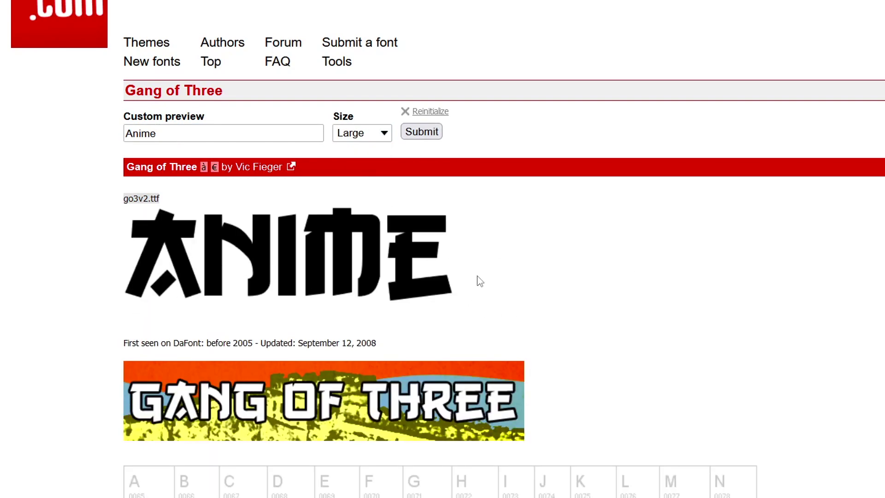
scroll(543, 343, down, 5)
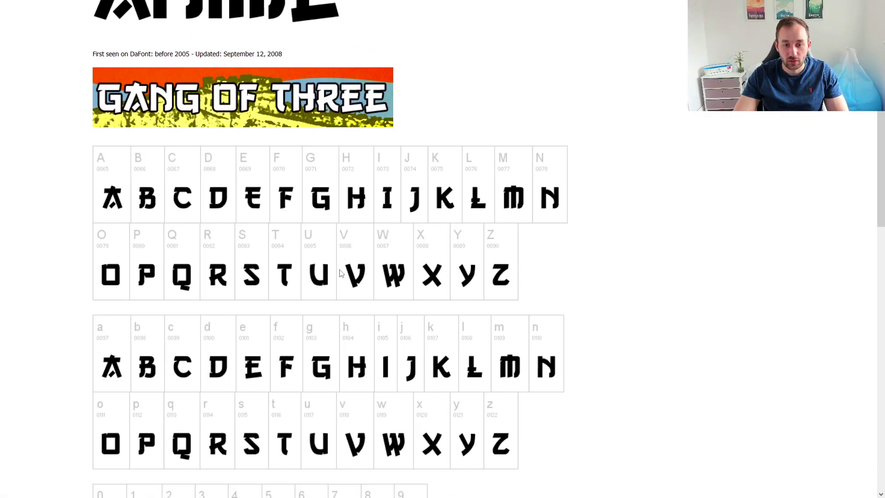
scroll(340, 274, down, 3)
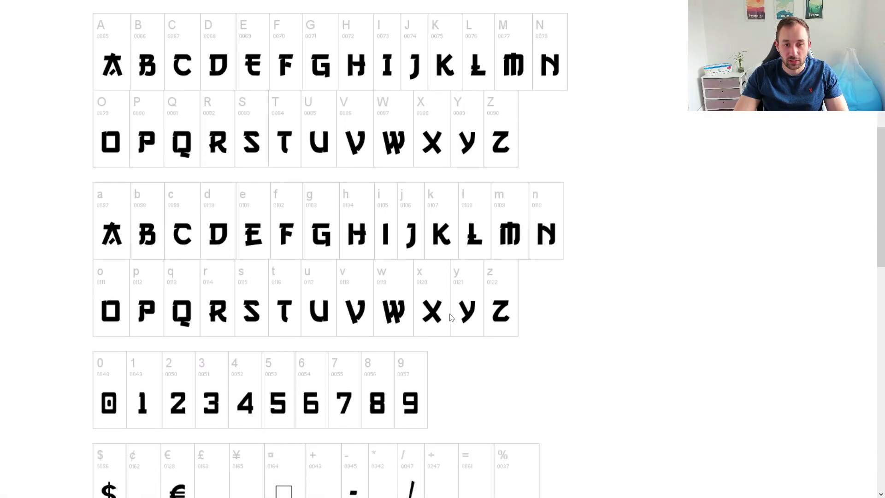
scroll(451, 317, down, 5)
scroll(484, 298, down, 3)
key(Home)
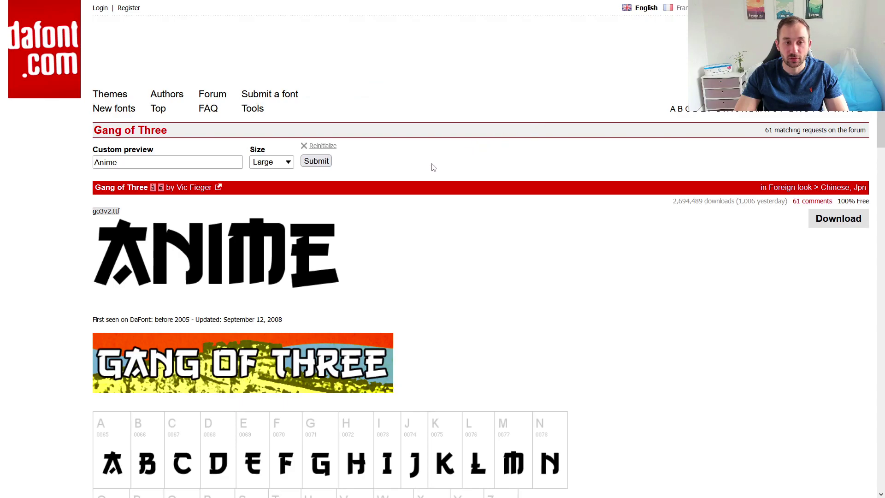
Preview Gang of Three as 'Bonsai tree', then replace it with 'Ramen'
double_click(185, 162)
text(B)
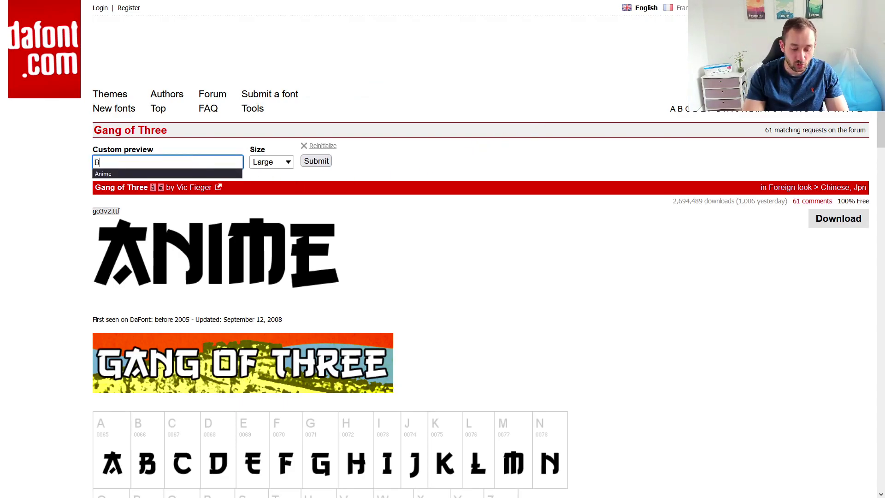
text(onsai tree)
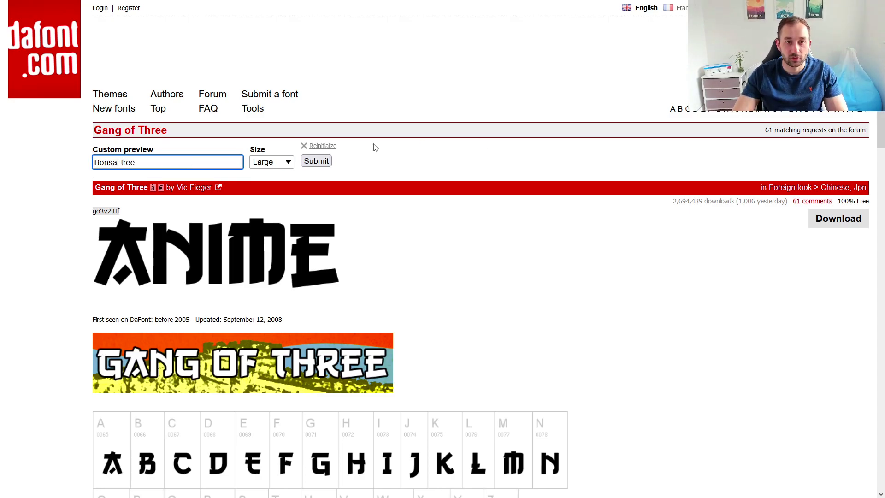
key(Return)
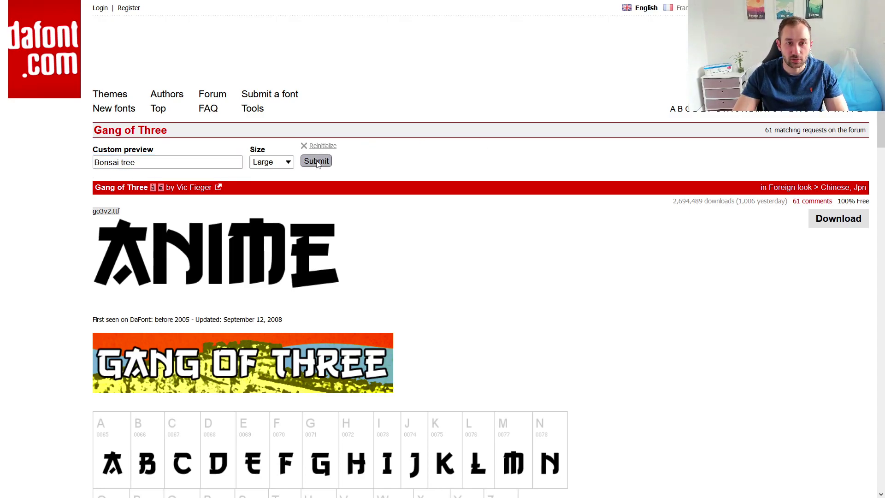
scroll(600, 296, down, 3)
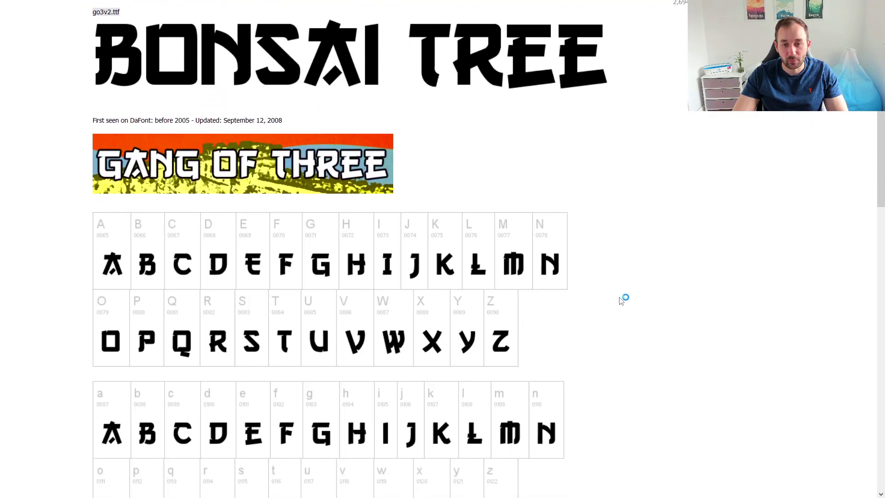
scroll(620, 300, up, 3)
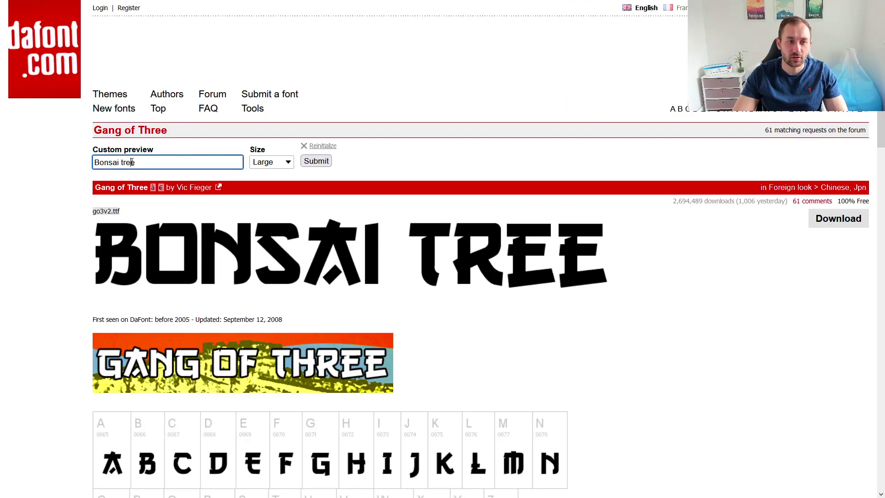
key(ctrl+a)
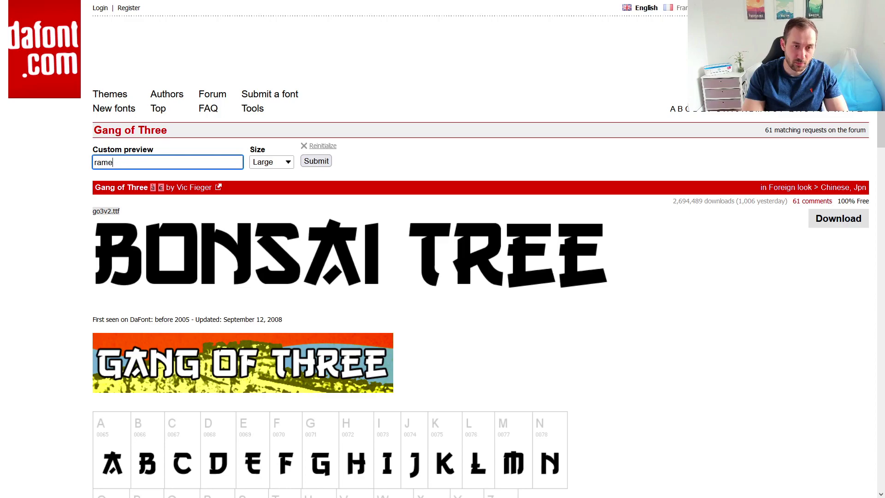
click(316, 161)
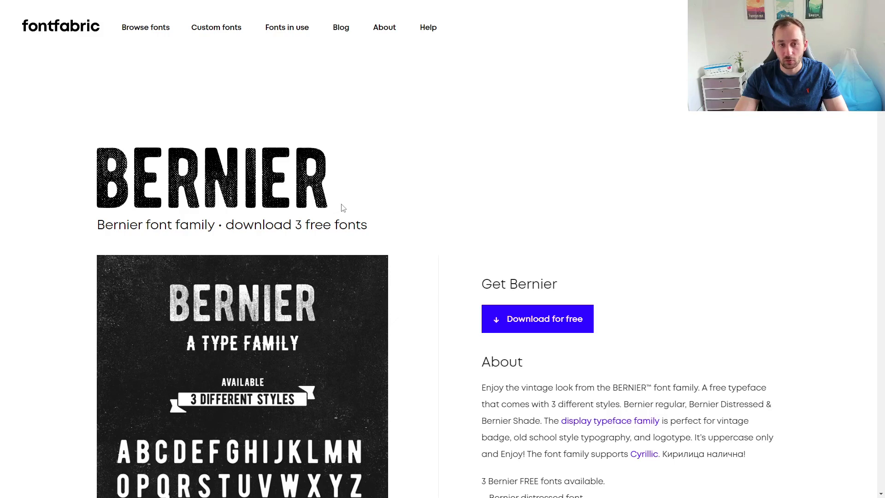
scroll(472, 232, down, 1)
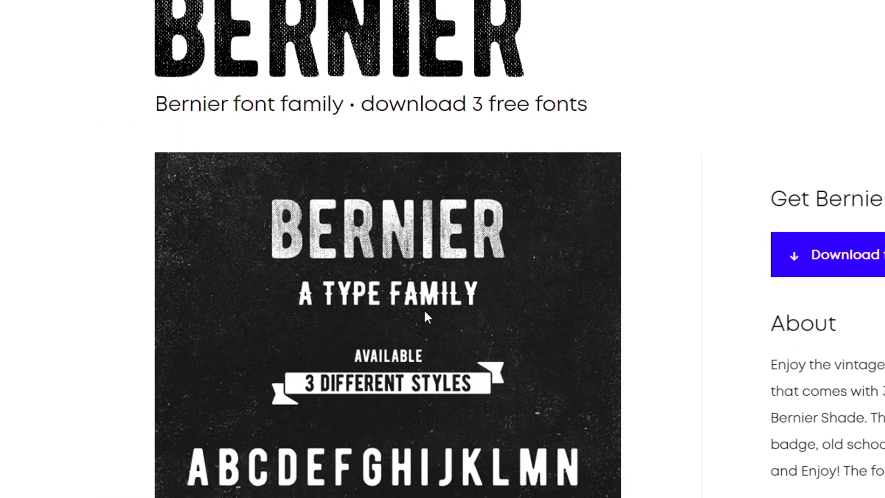
scroll(425, 309, down, 1)
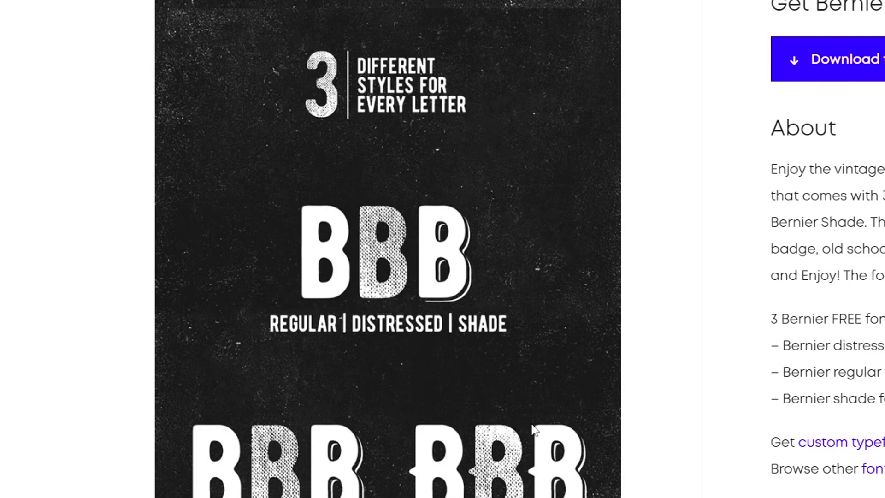
scroll(533, 428, down, 2)
scroll(540, 429, down, 3)
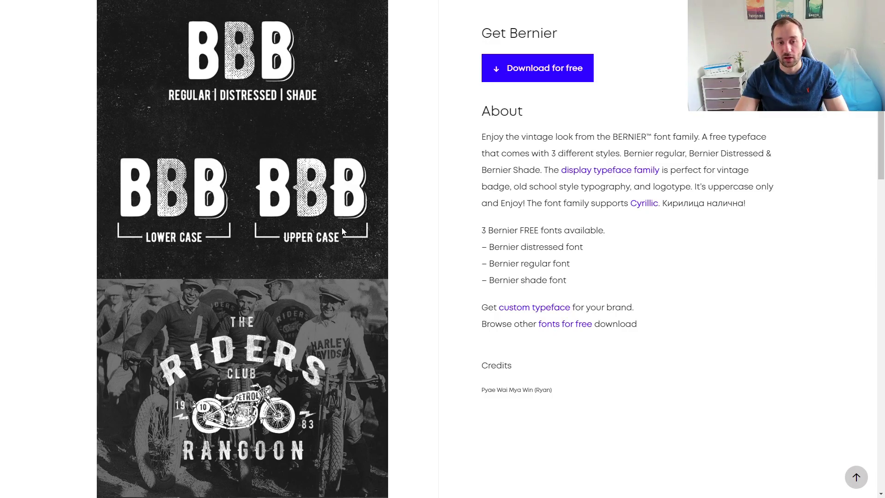
scroll(342, 227, down, 2)
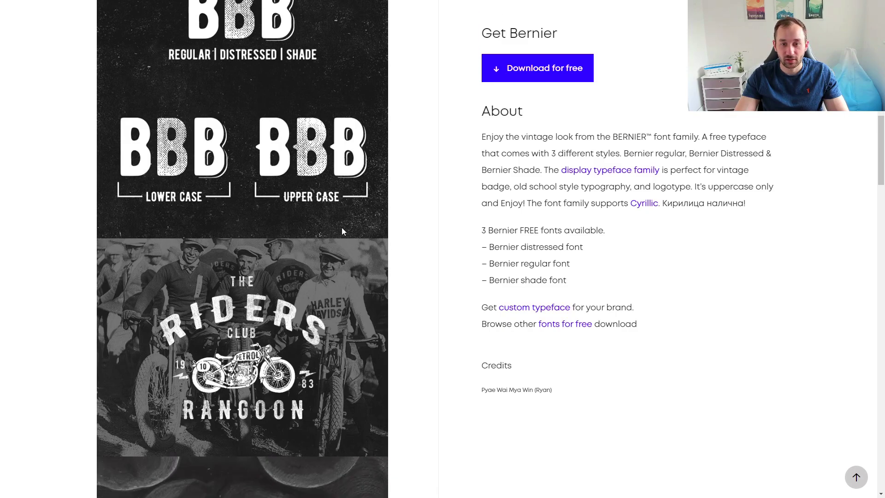
scroll(342, 228, down, 2)
scroll(342, 228, down, 2)
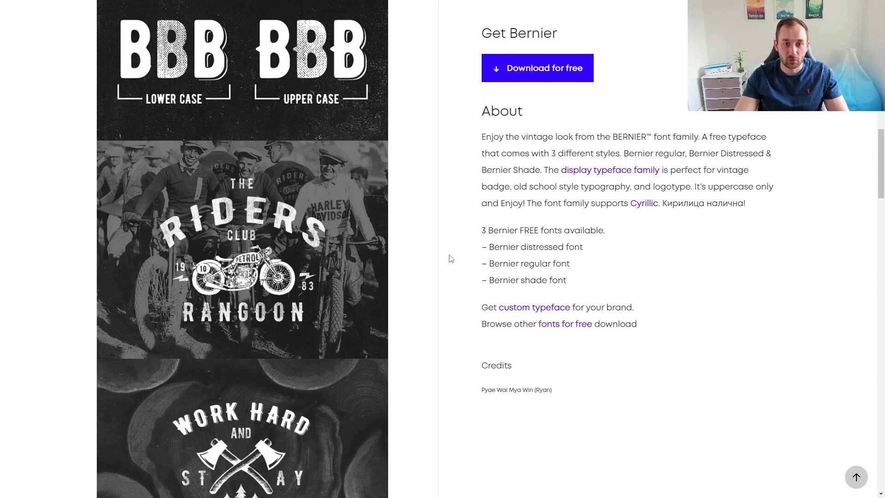
scroll(358, 302, down, 3)
scroll(359, 303, down, 2)
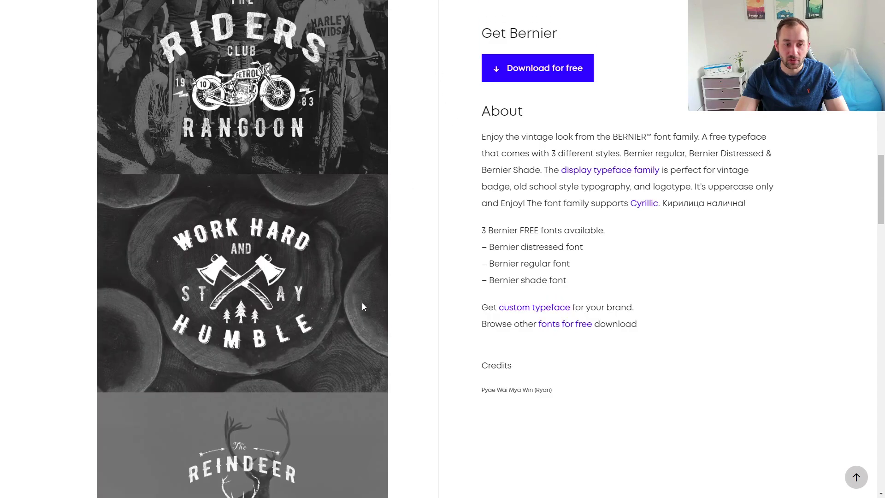
scroll(360, 302, down, 1)
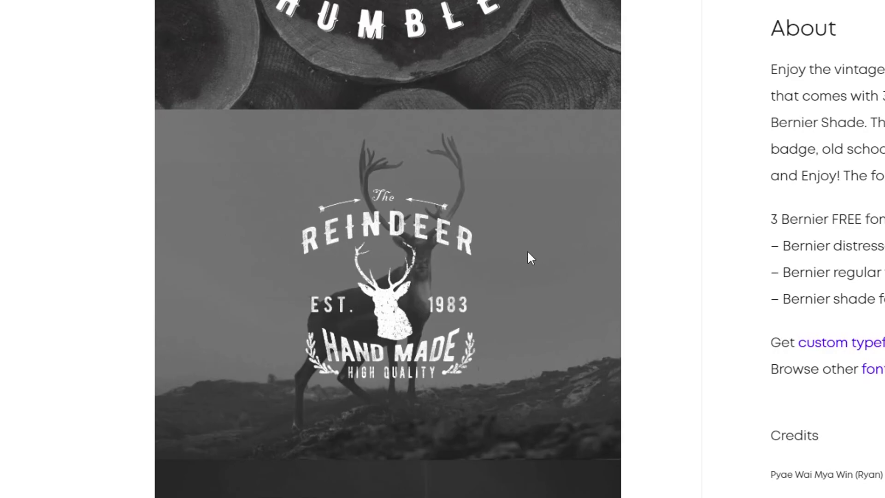
scroll(530, 250, down, 2)
scroll(531, 251, down, 2)
scroll(531, 251, down, 3)
scroll(536, 249, down, 4)
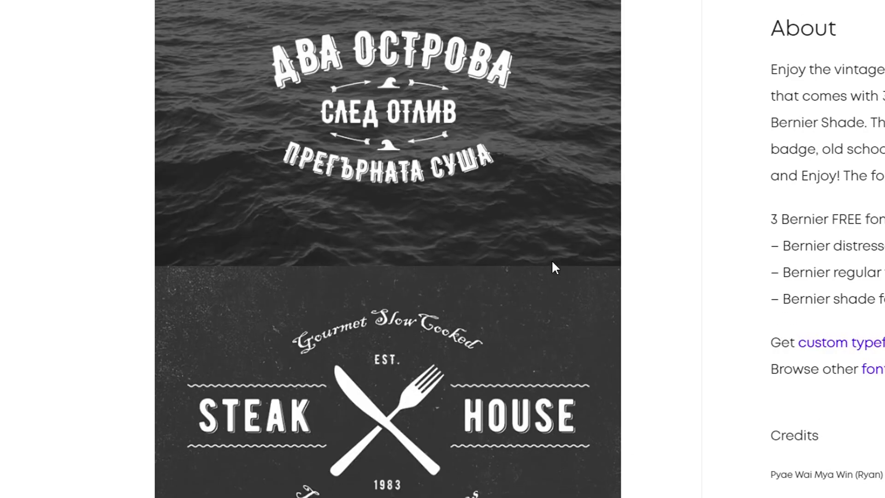
scroll(552, 260, down, 2)
scroll(552, 259, down, 2)
scroll(550, 265, down, 2)
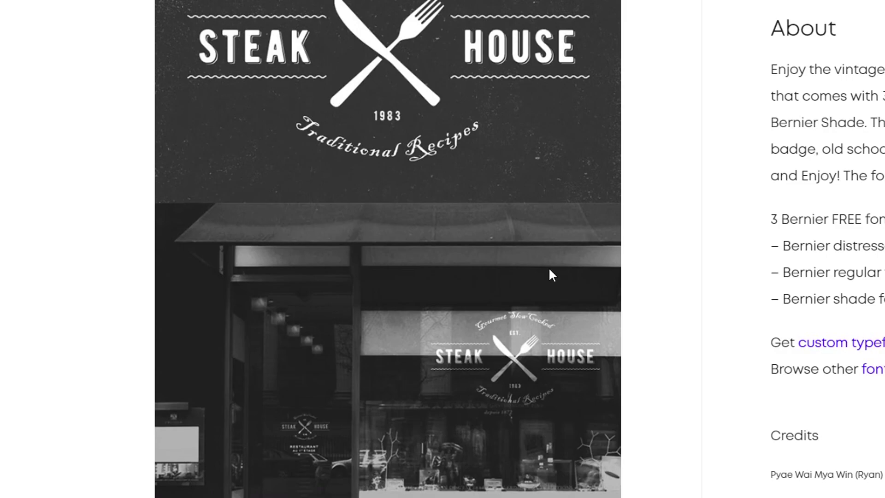
scroll(549, 267, down, 3)
scroll(551, 267, down, 2)
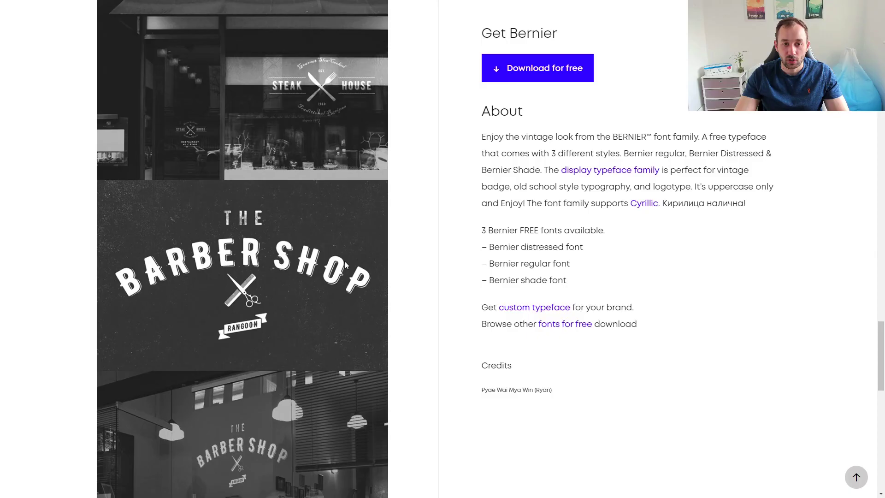
scroll(342, 273, down, 1)
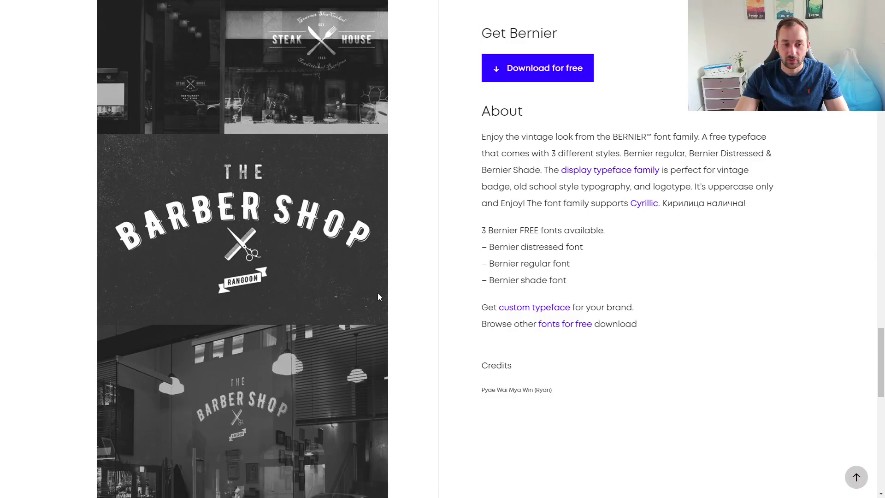
scroll(373, 298, down, 1)
scroll(373, 299, up, 10)
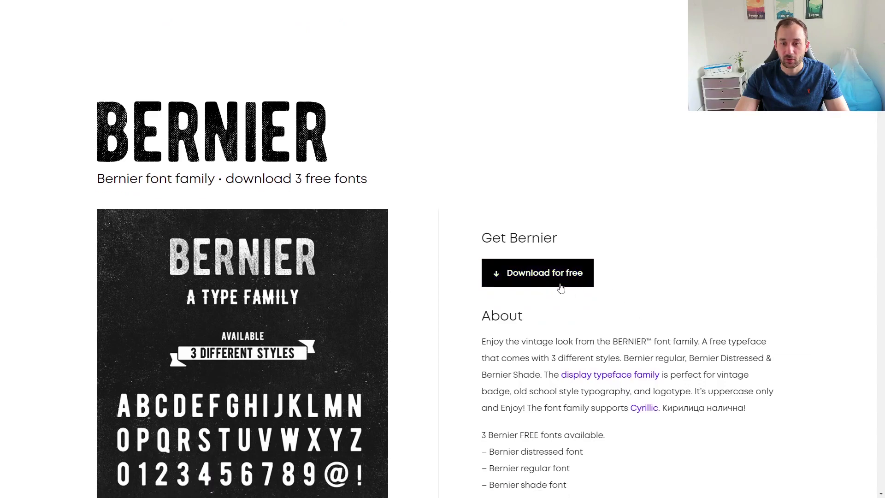